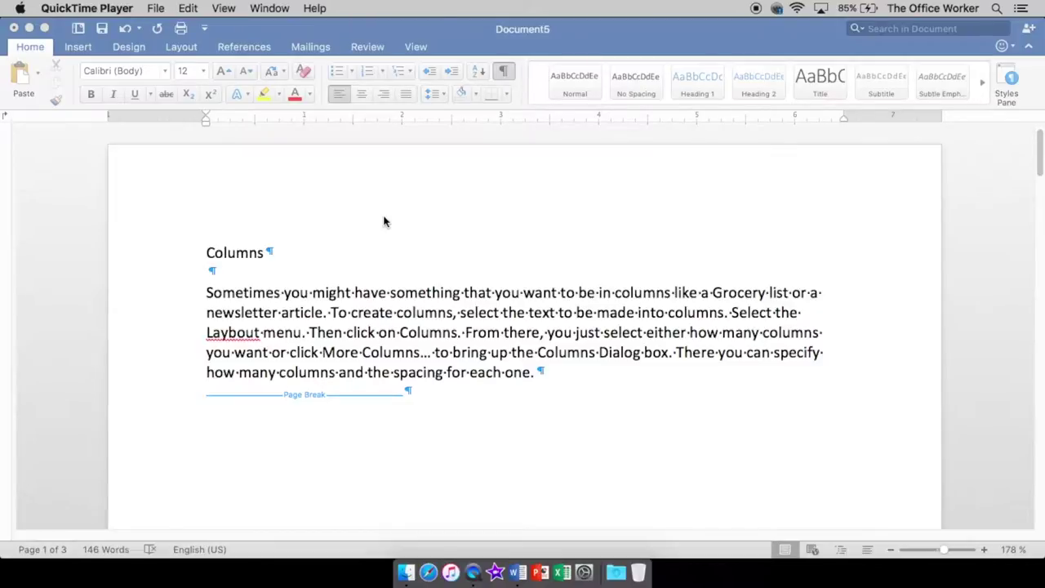
# Step: Select the explanatory paragraph under the Columns heading and open the Layout tab's Columns menu
pyautogui.scroll(-1, 362, 305)
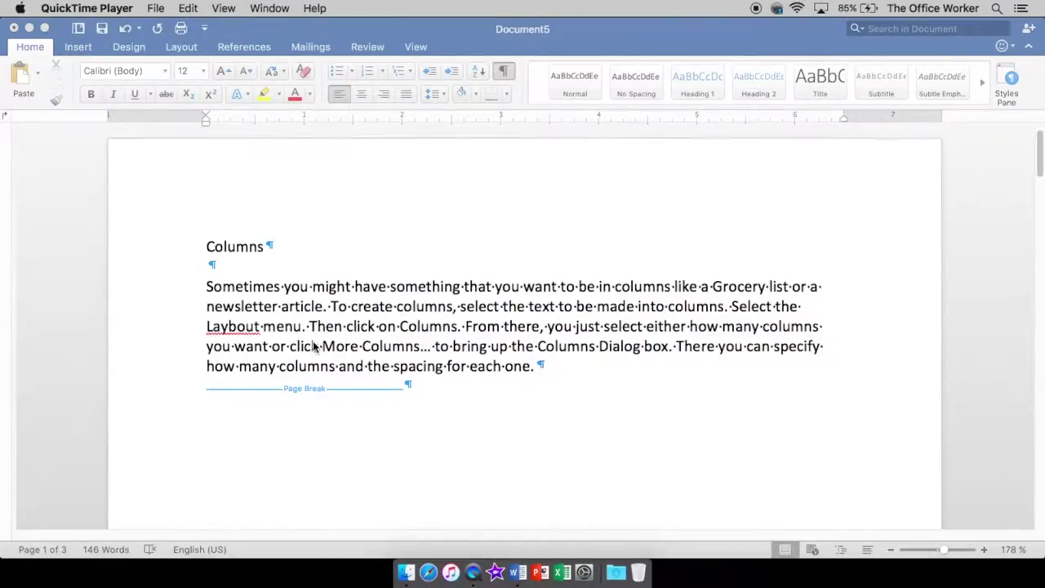
pyautogui.scroll(-1, 314, 346)
pyautogui.scroll(-1, 312, 347)
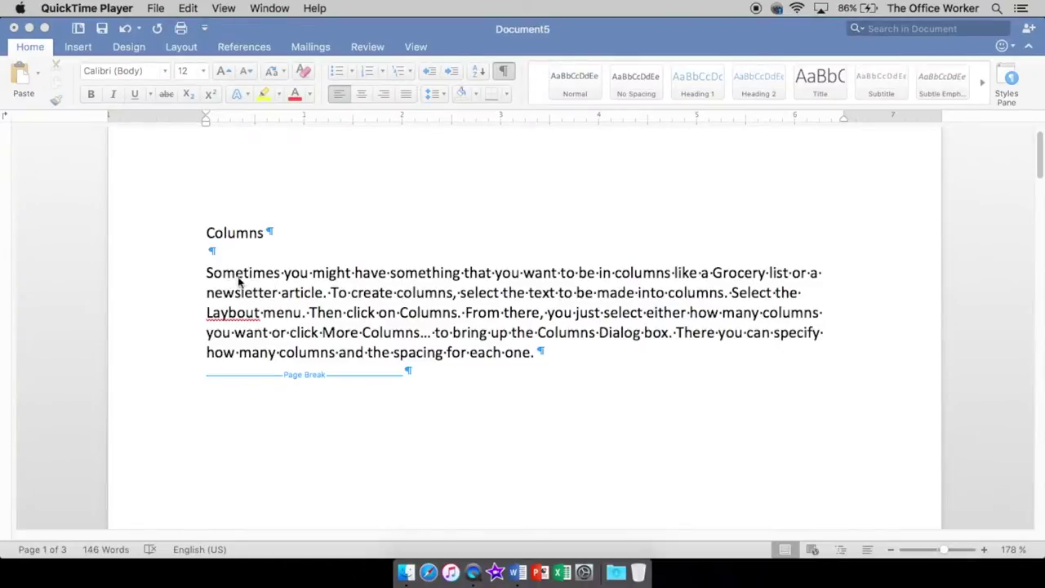
pyautogui.click(223, 273)
pyautogui.moveTo(206, 272); pyautogui.dragTo(539, 353)
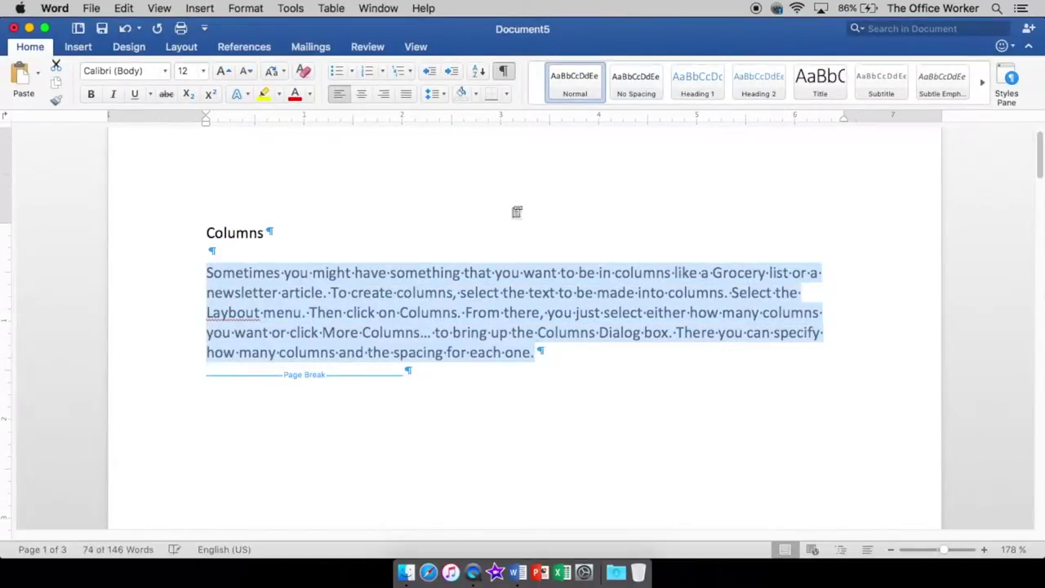
pyautogui.click(182, 47)
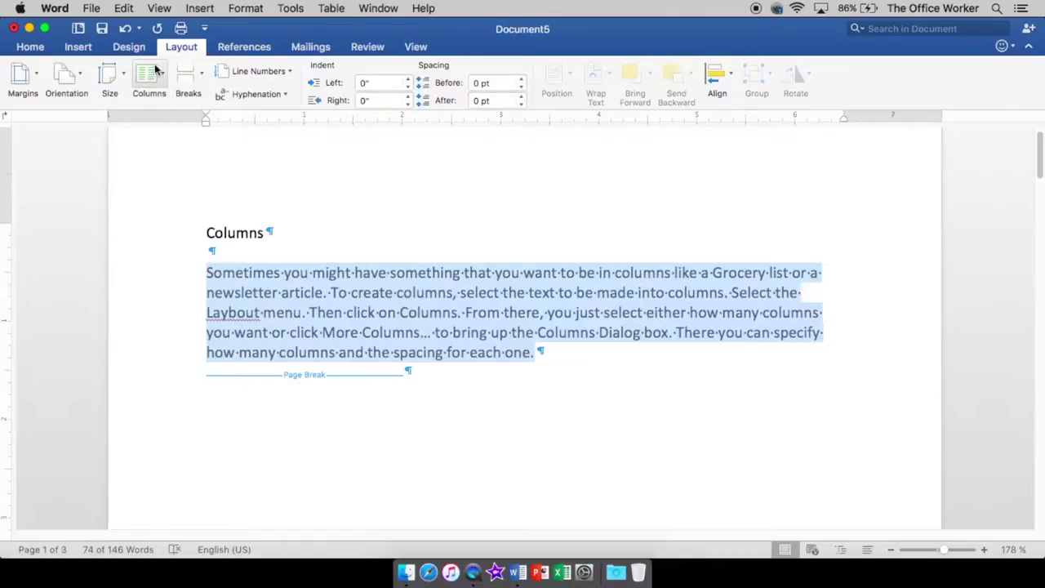
pyautogui.click(163, 78)
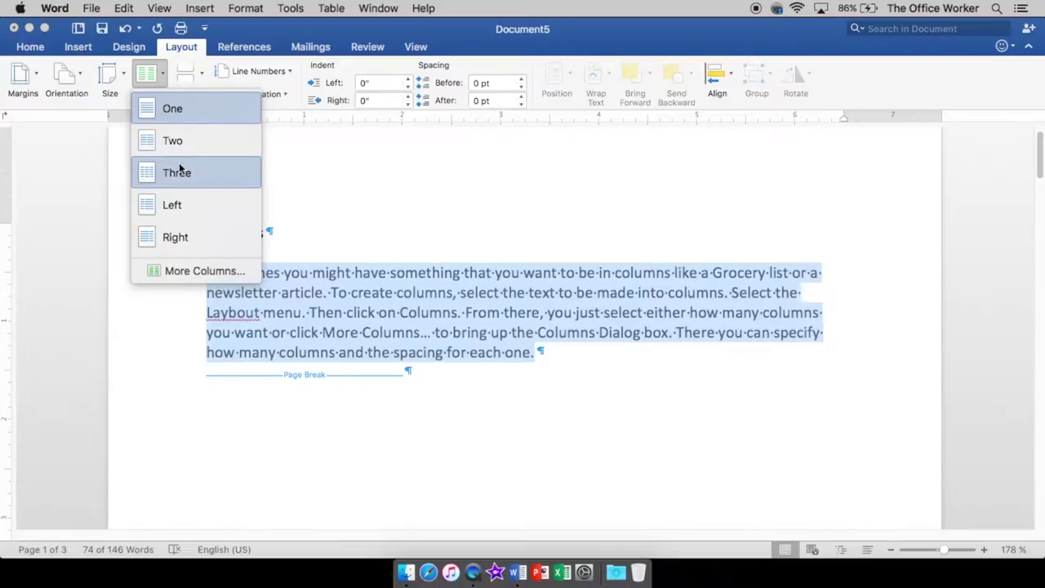
# Step: Open More Columns, move the dialog aside, pick the Three preset, and select the column count
pyautogui.click(206, 278)
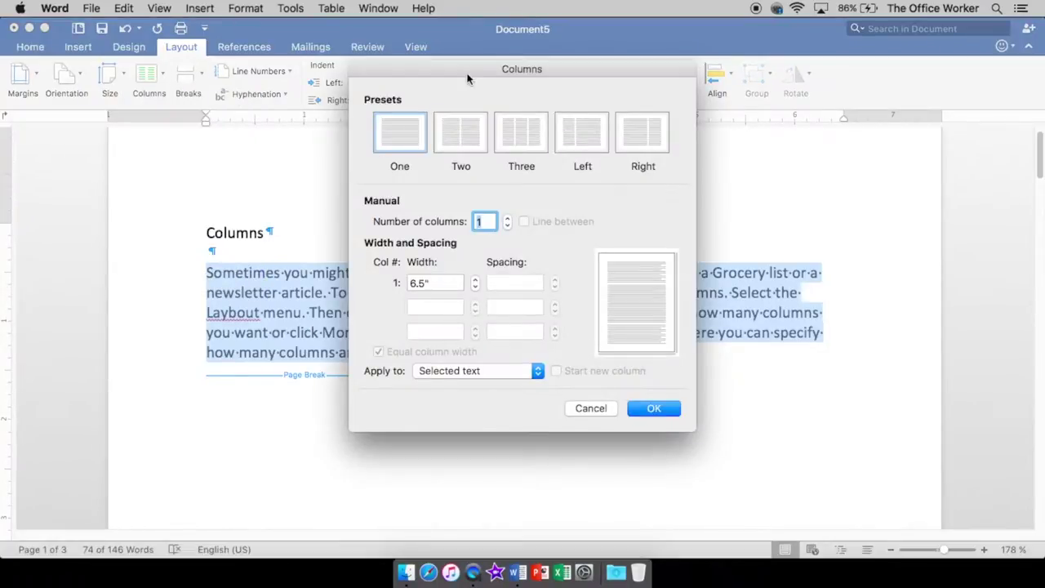
pyautogui.moveTo(472, 79); pyautogui.dragTo(516, 6)
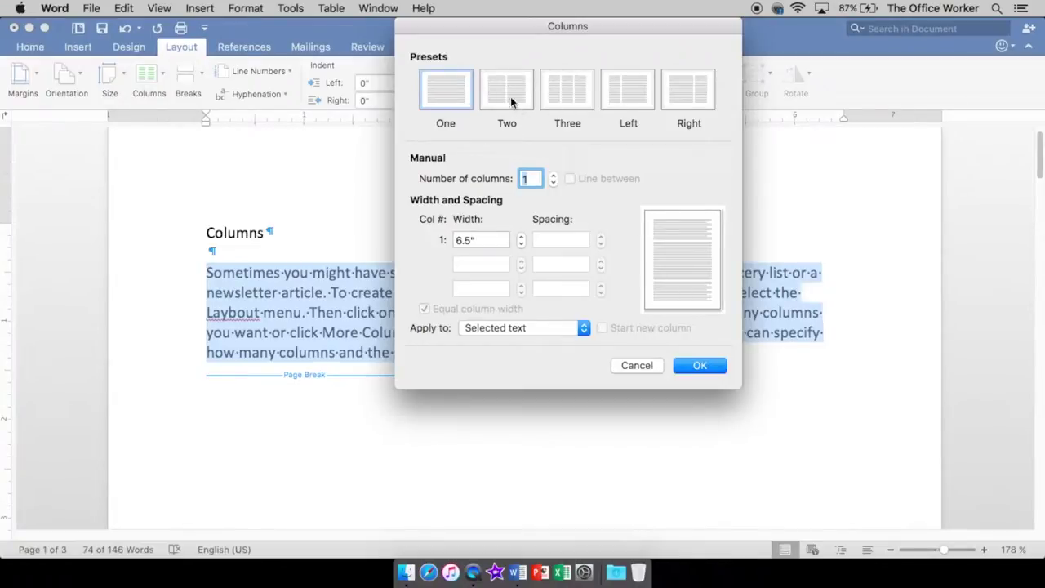
pyautogui.click(571, 85)
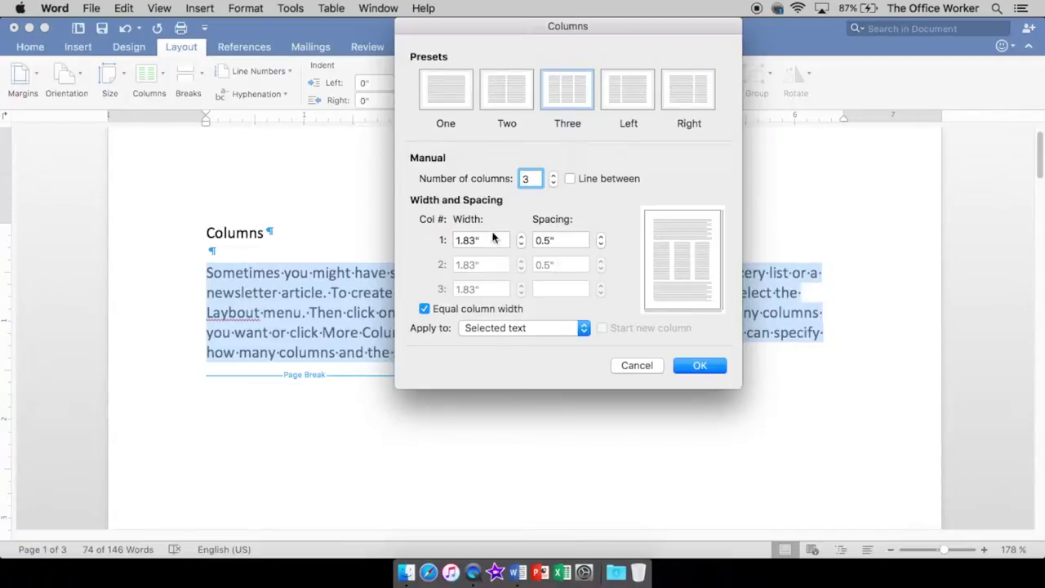
pyautogui.doubleClick(525, 178)
# Step: Apply 3 columns of 2-inch width with lines between, limited to the selected text
pyautogui.write('8')
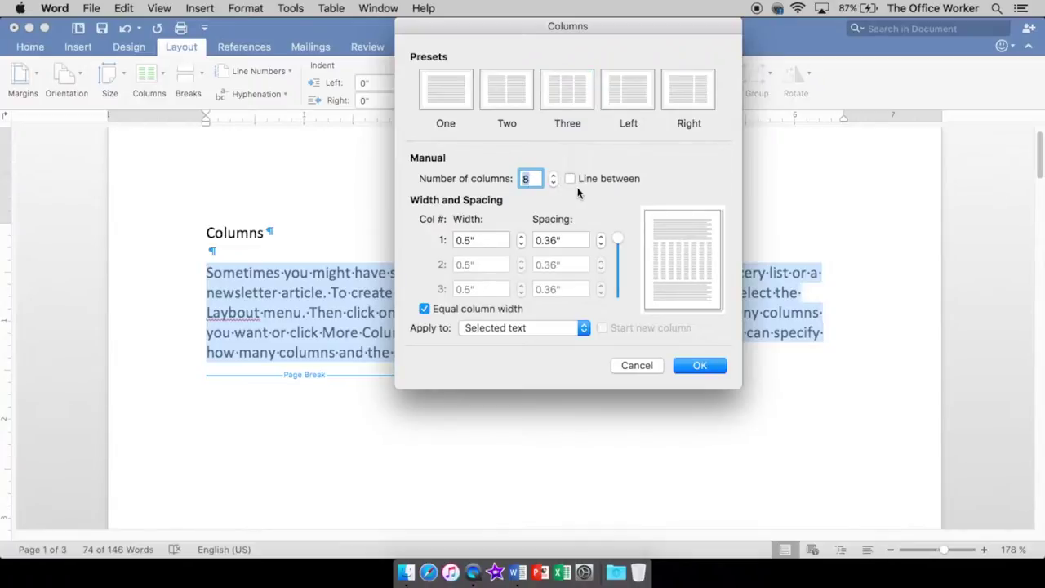
pyautogui.click(553, 183)
pyautogui.click(553, 183)
pyautogui.click(553, 183)
pyautogui.click(553, 183)
pyautogui.click(553, 183)
pyautogui.click(553, 183)
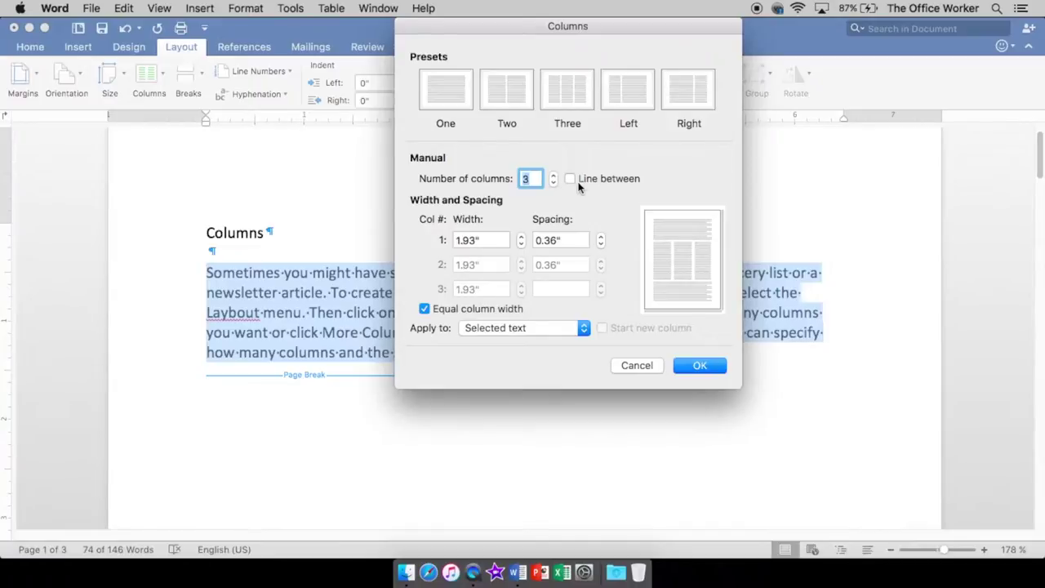
pyautogui.click(570, 178)
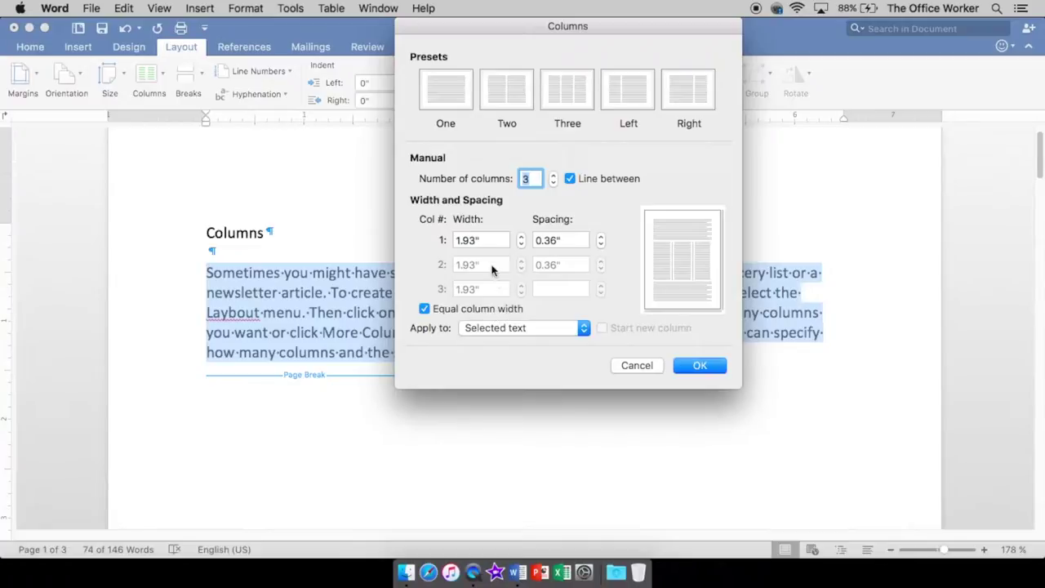
pyautogui.click(523, 236)
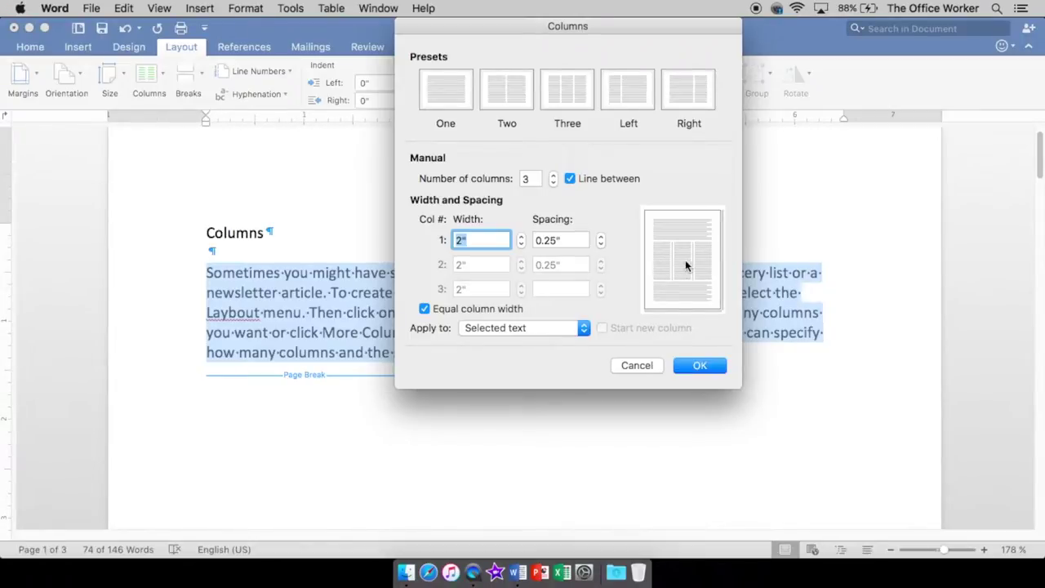
pyautogui.click(583, 329)
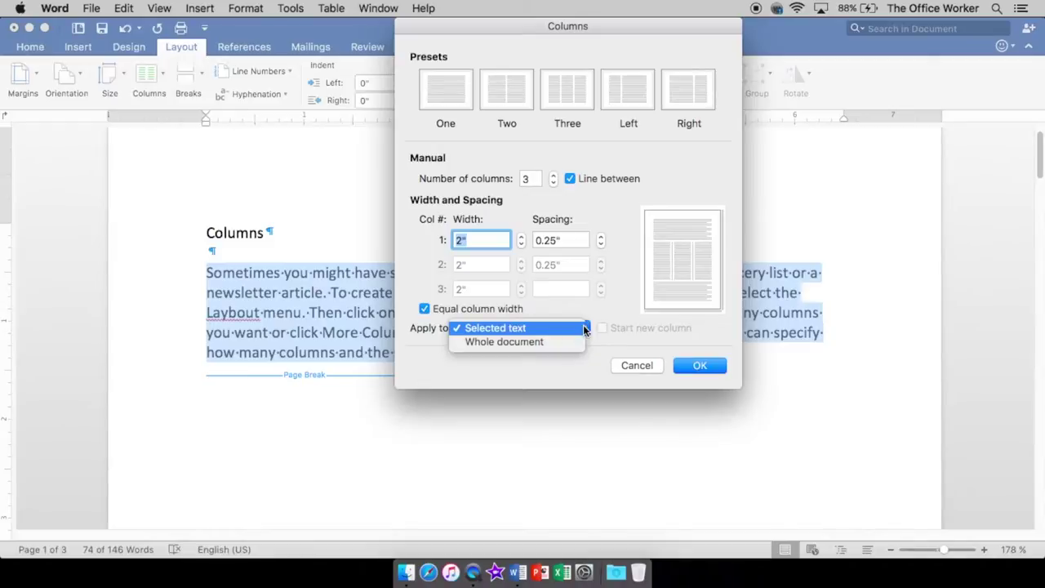
pyautogui.click(490, 327)
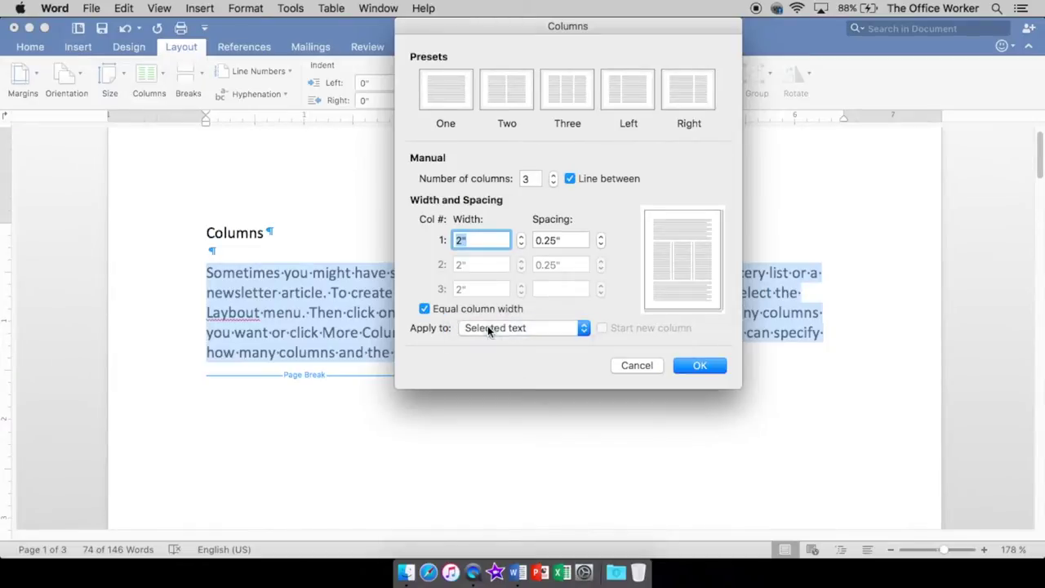
pyautogui.click(699, 367)
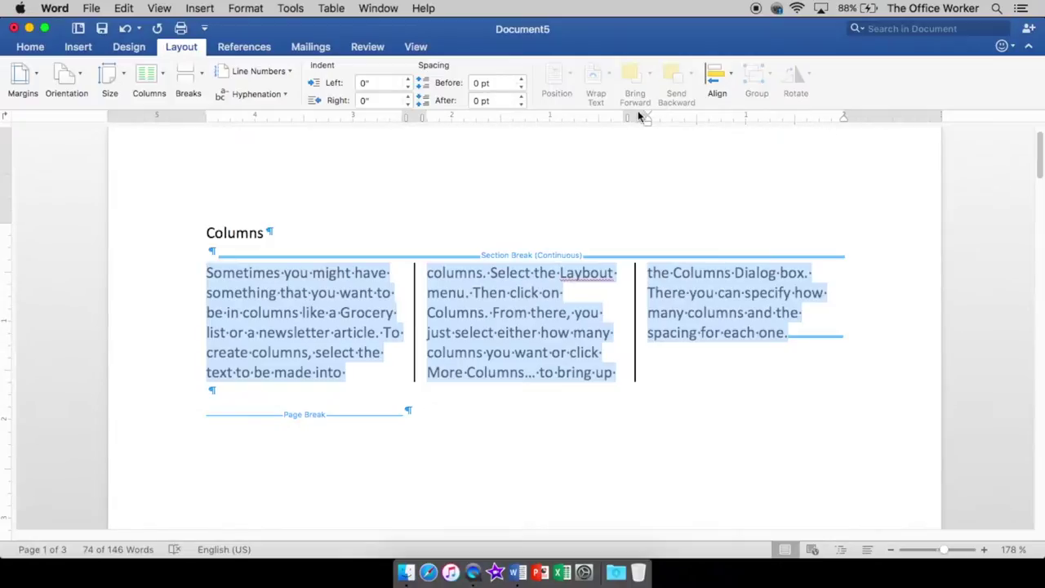
# Step: Deselect the paragraph and turn off Show/Hide formatting marks on the Home tab
pyautogui.click(439, 359)
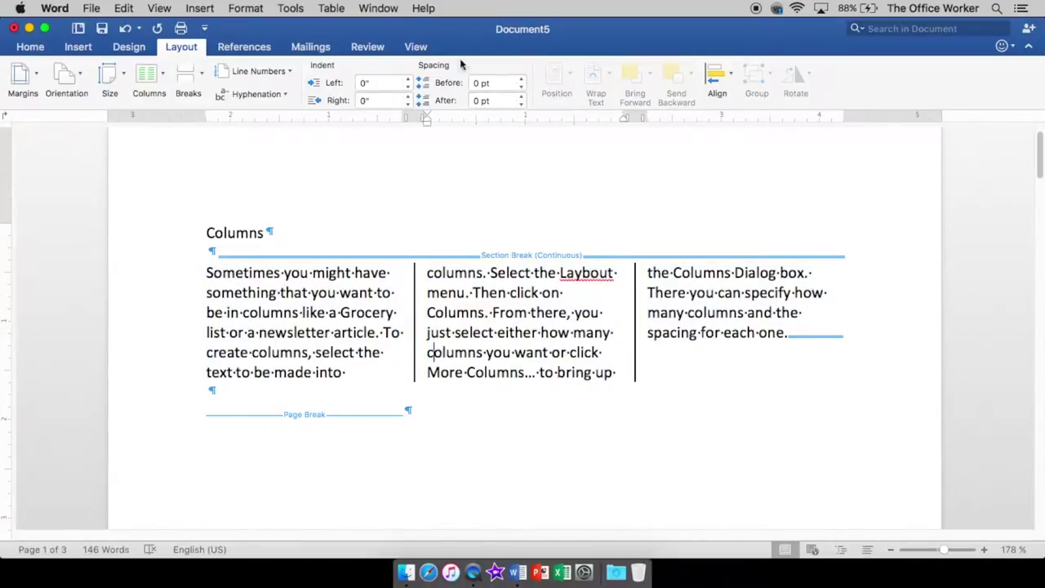
pyautogui.click(36, 47)
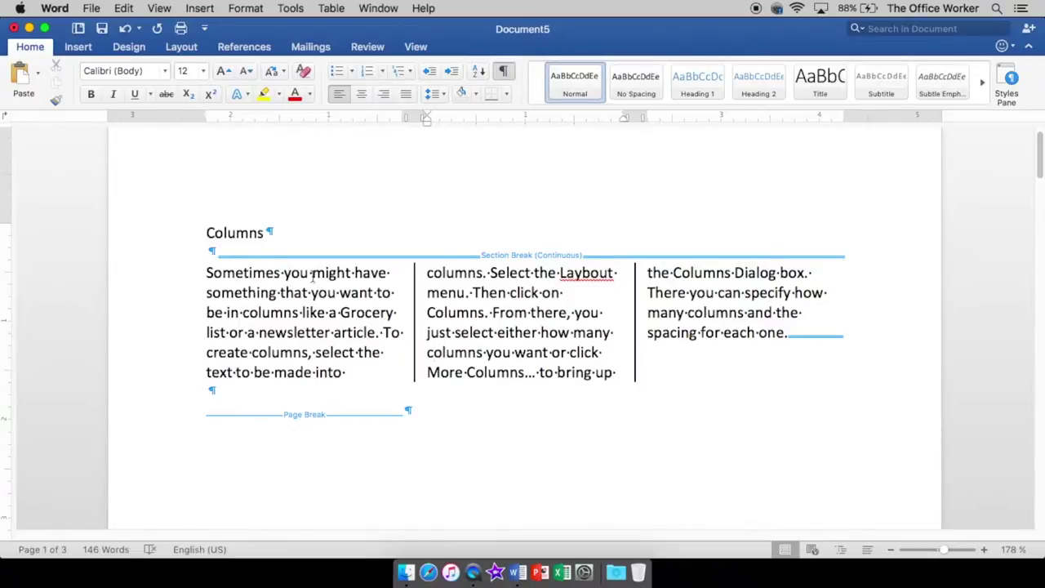
pyautogui.click(505, 74)
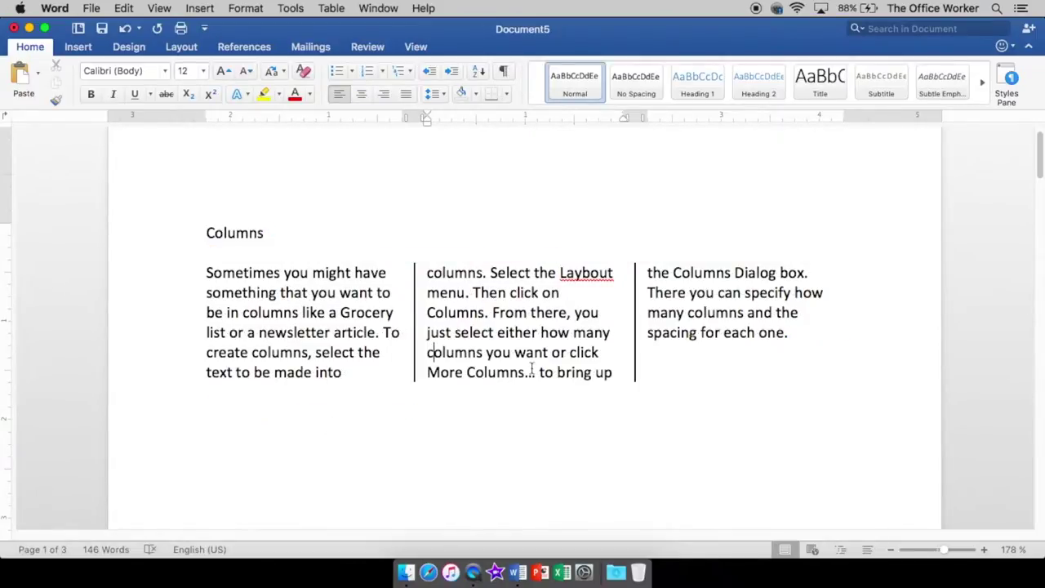
# Step: Correct the misspelled 'Laybout' to 'Layout' using the spelling suggestion
pyautogui.rightClick(596, 274)
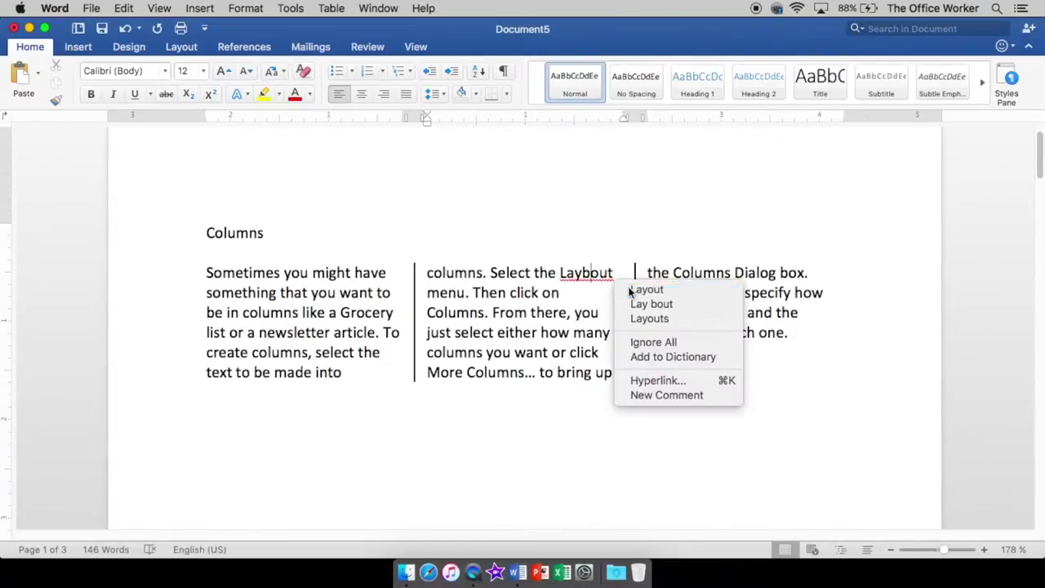
pyautogui.click(646, 290)
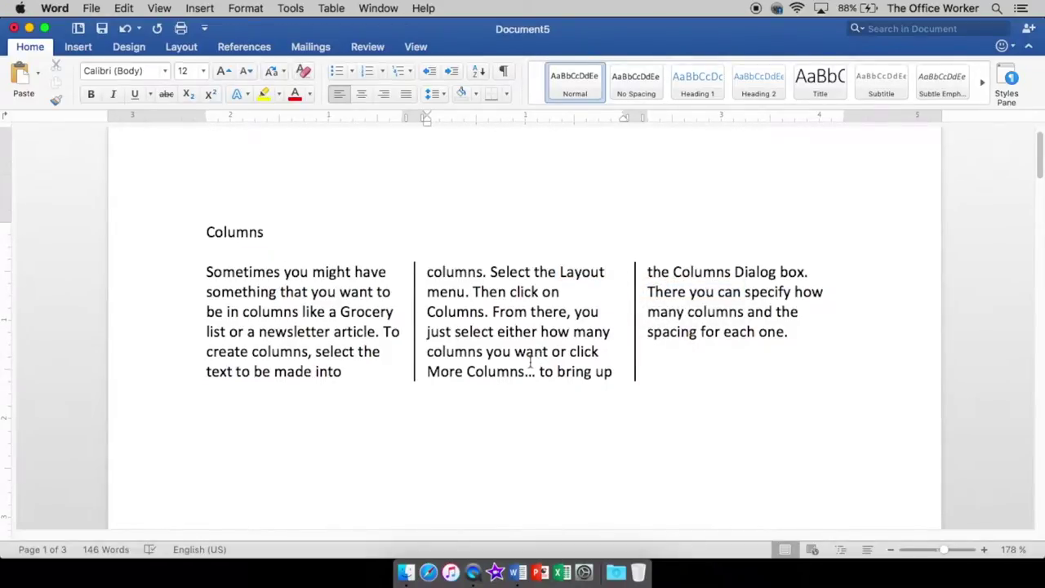
pyautogui.scroll(-2, 530, 362)
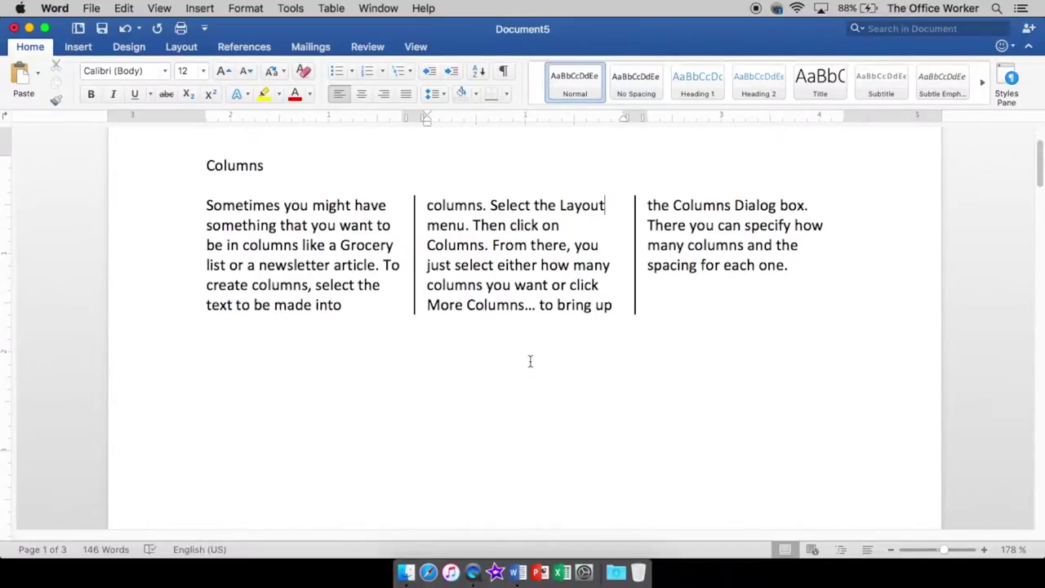
# Step: Add a new empty line below the three-column paragraph
pyautogui.scroll(-2, 530, 361)
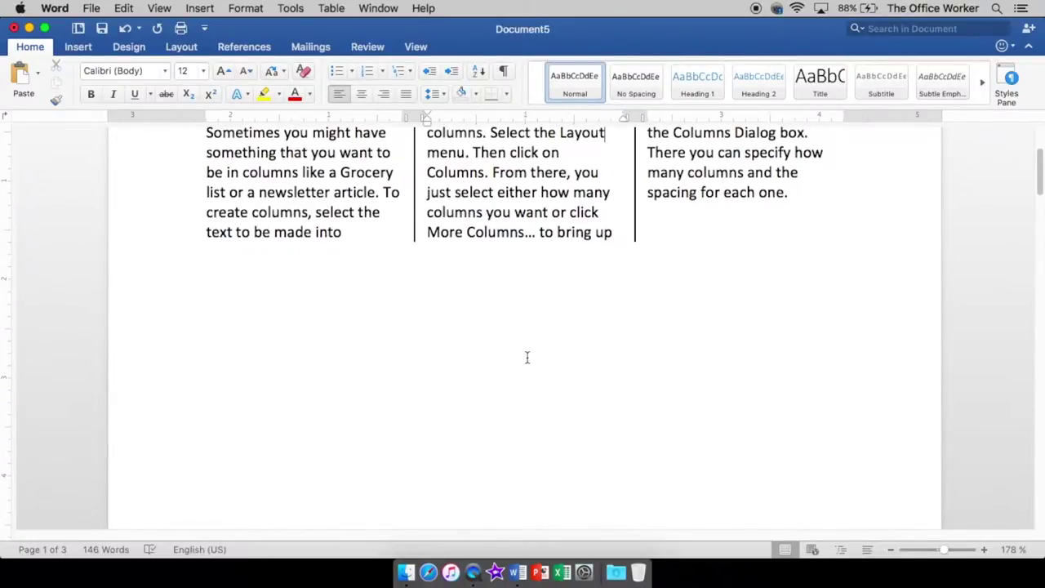
pyautogui.scroll(1, 527, 357)
pyautogui.scroll(1, 527, 357)
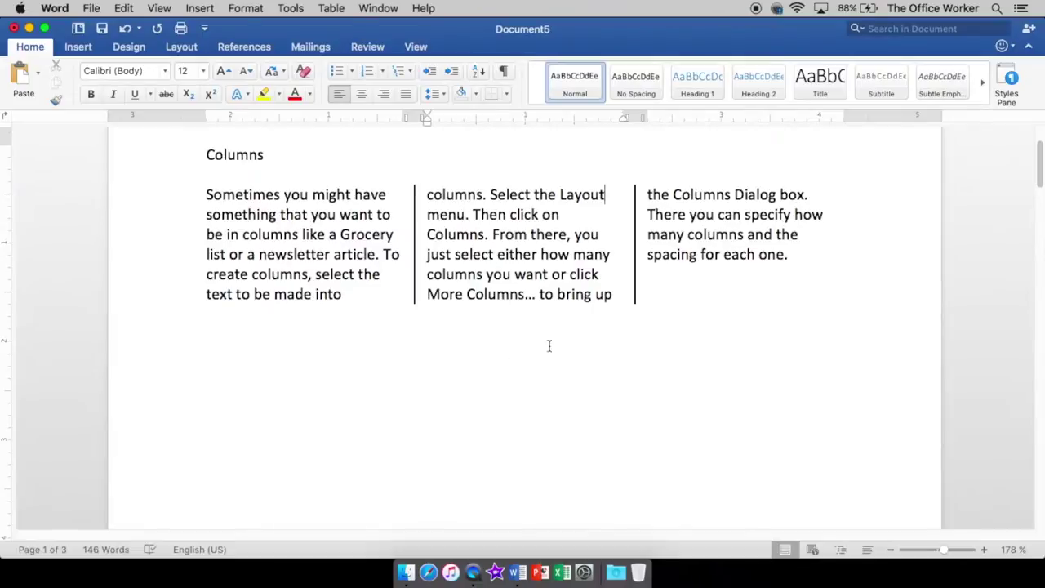
pyautogui.click(620, 393)
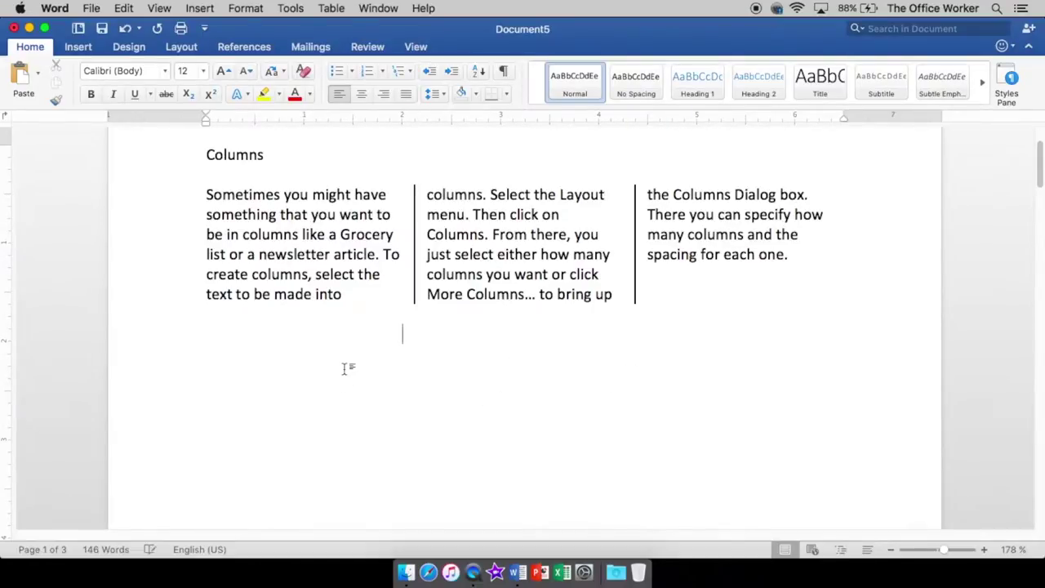
pyautogui.click(196, 336)
pyautogui.click(208, 319)
pyautogui.press('Return')
# Step: Leave formatting marks hidden and give the empty area a Two-column layout
pyautogui.click(503, 72)
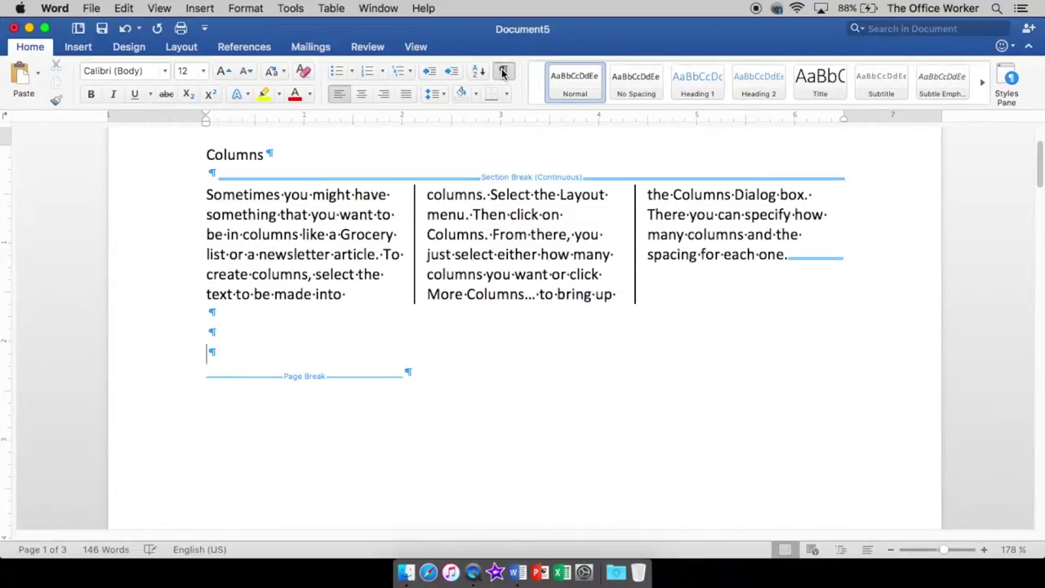
pyautogui.click(503, 72)
pyautogui.click(503, 72)
pyautogui.click(503, 72)
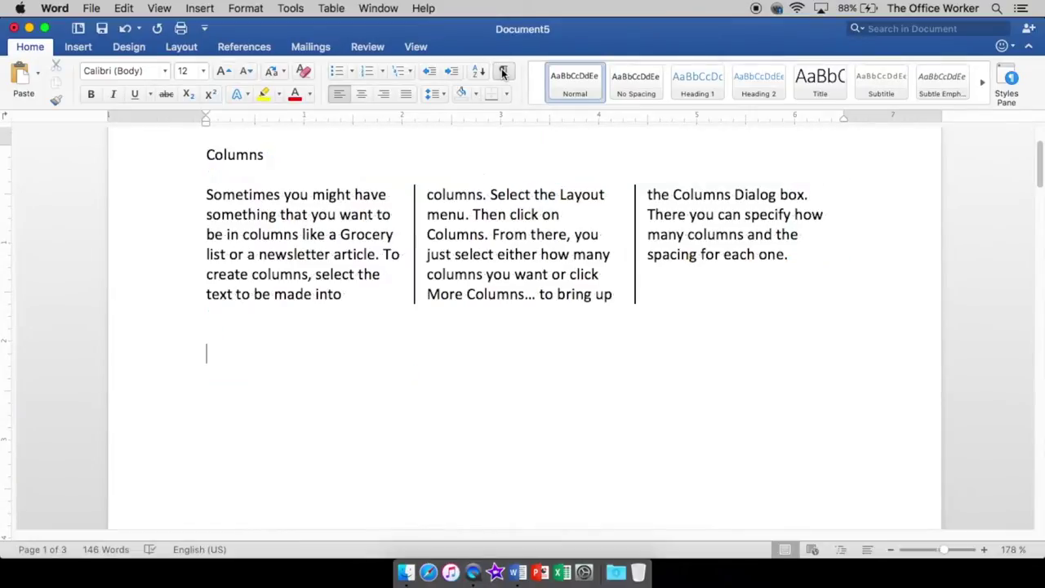
pyautogui.click(178, 48)
pyautogui.click(148, 79)
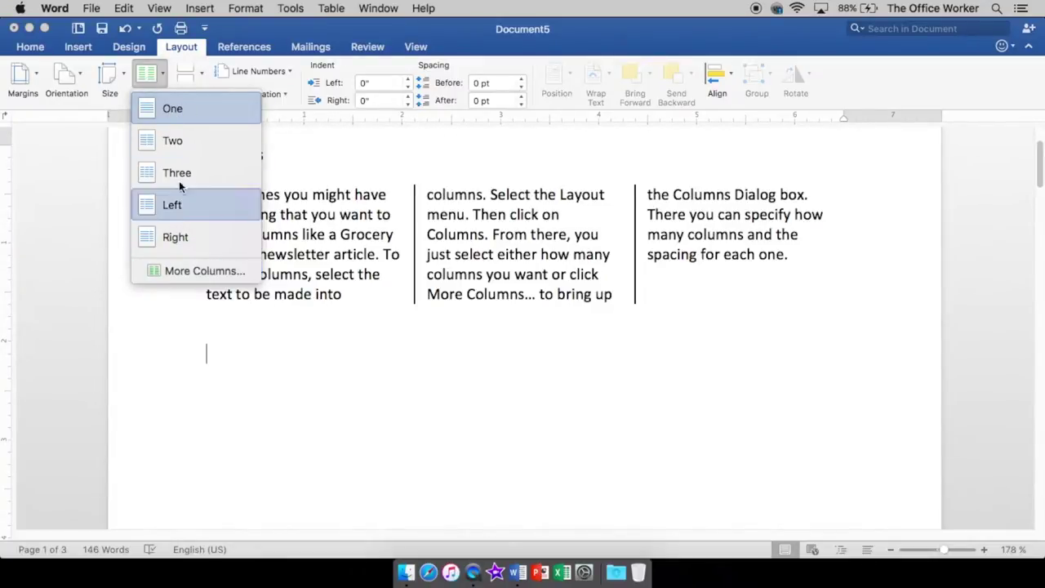
pyautogui.click(179, 142)
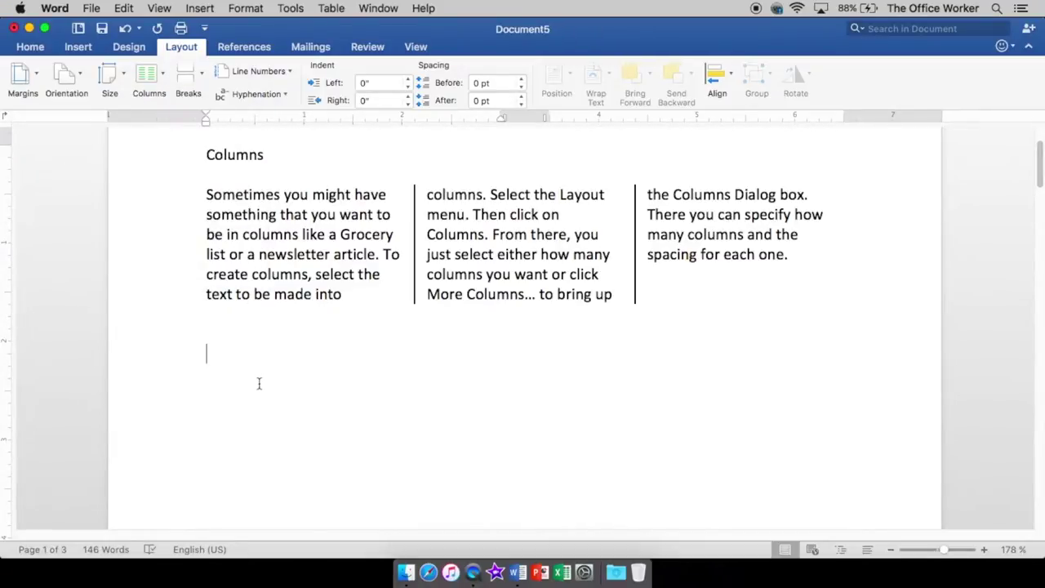
# Step: Type the example paragraph 'Here I have an example of columns… put in a column break.'
pyautogui.write('Here I have an exampl')
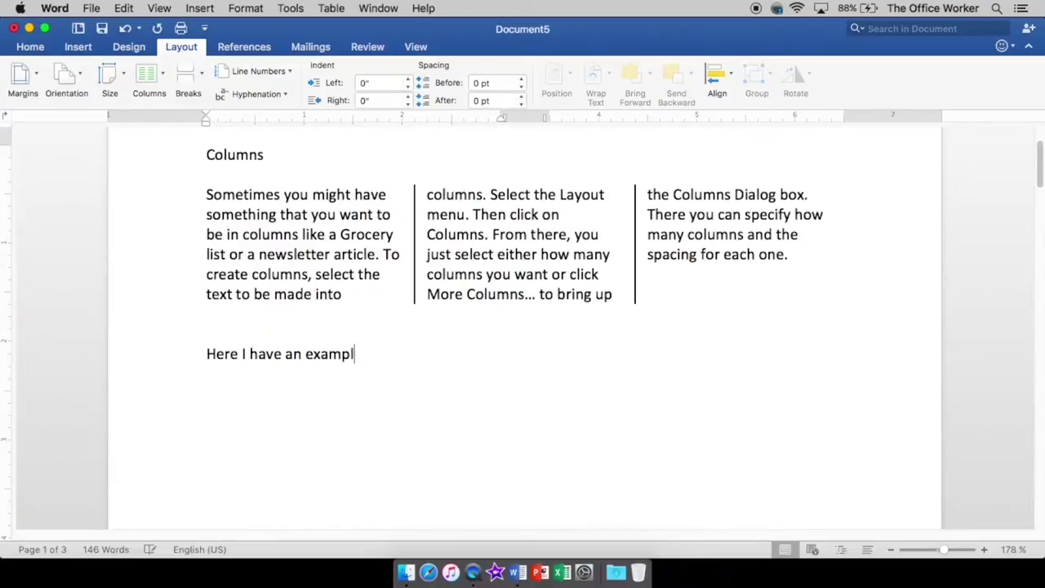
pyautogui.write('e of columns')
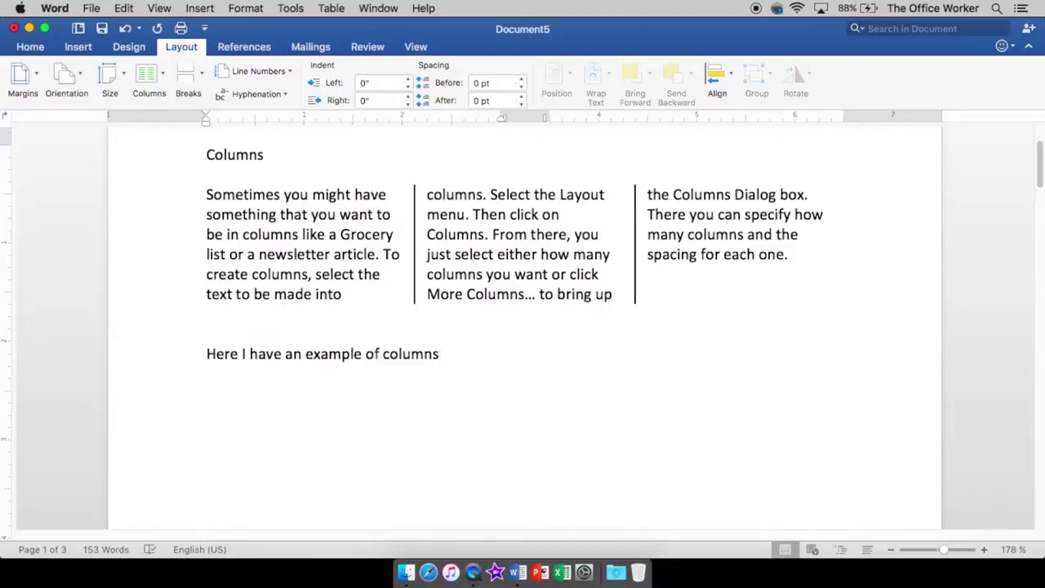
pyautogui.write('. I will')
pyautogui.write('be attempt')
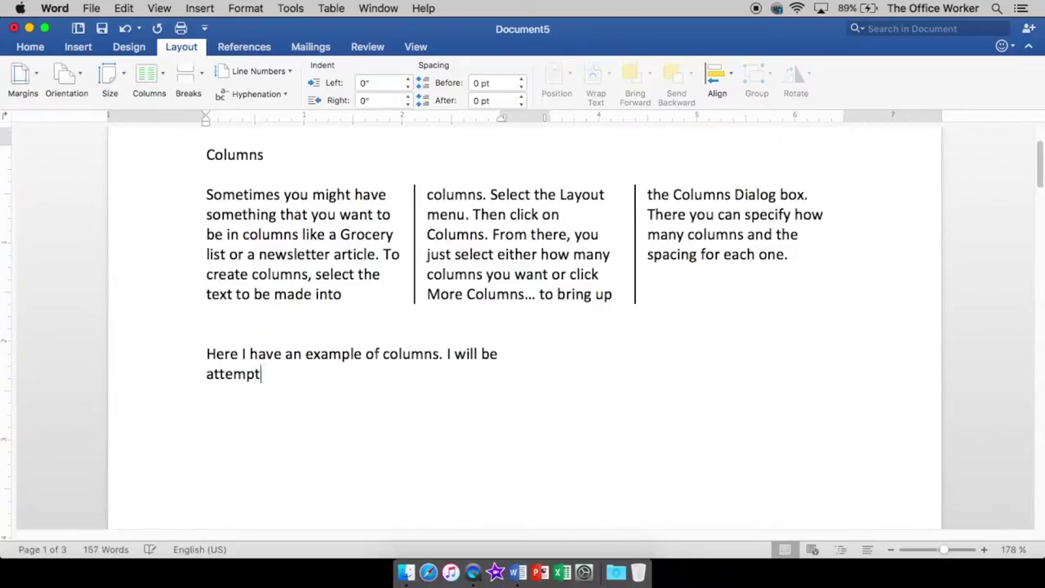
pyautogui.write('ing to make two columns. ')
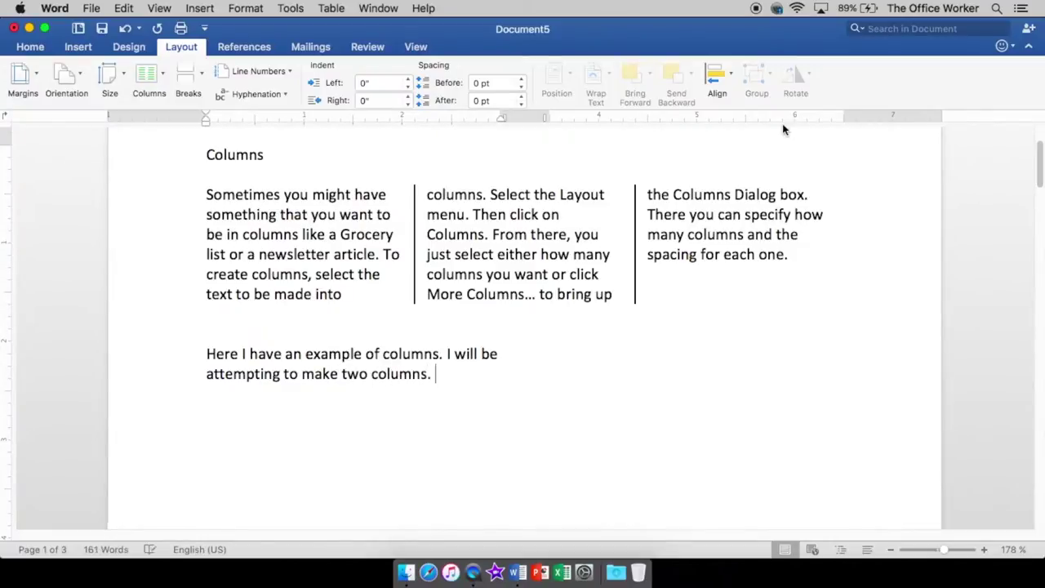
pyautogui.write('At some poi')
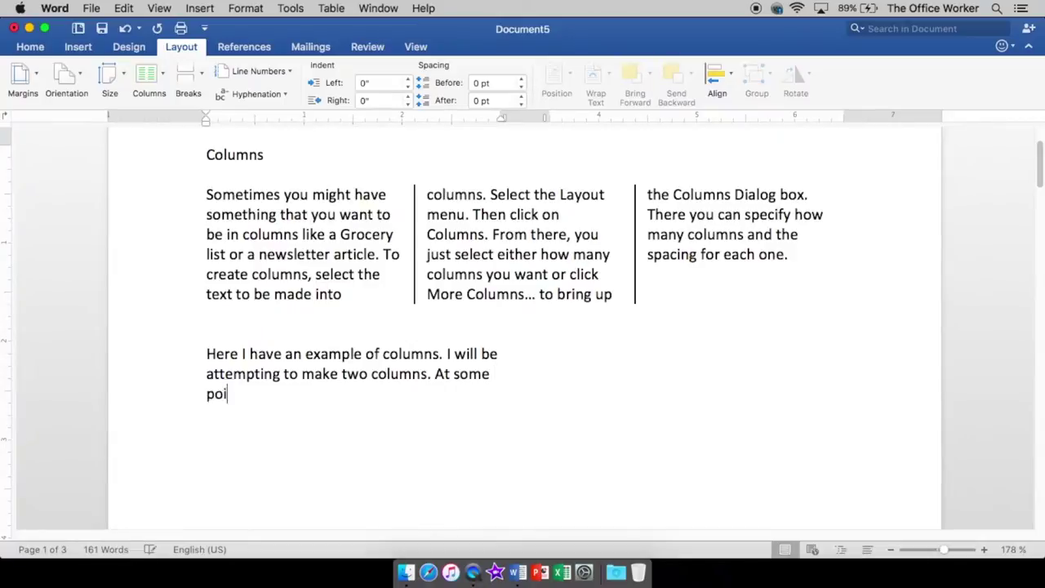
pyautogui.write('nt I will')
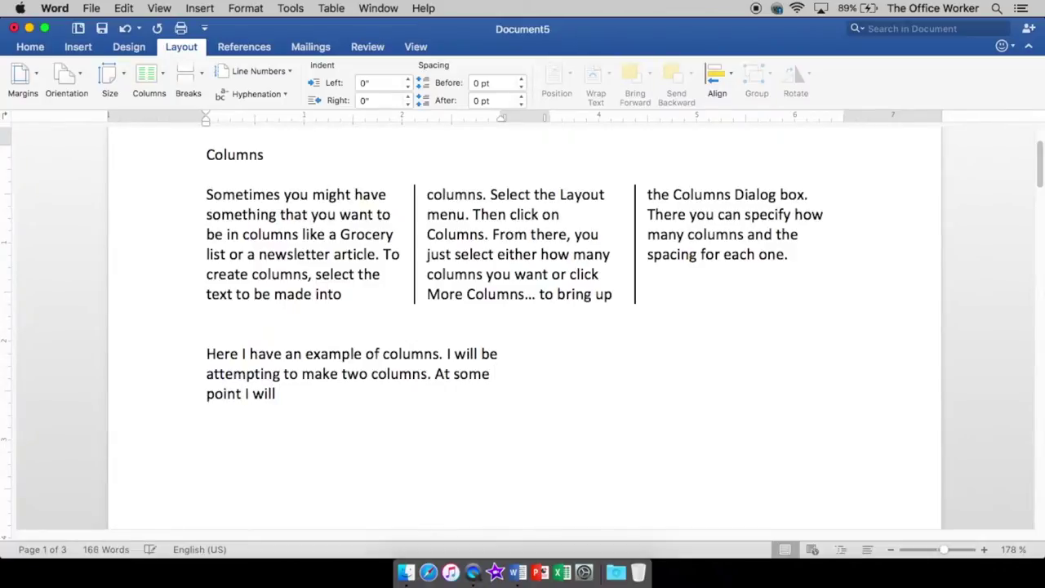
pyautogui.write(' need to put in a c')
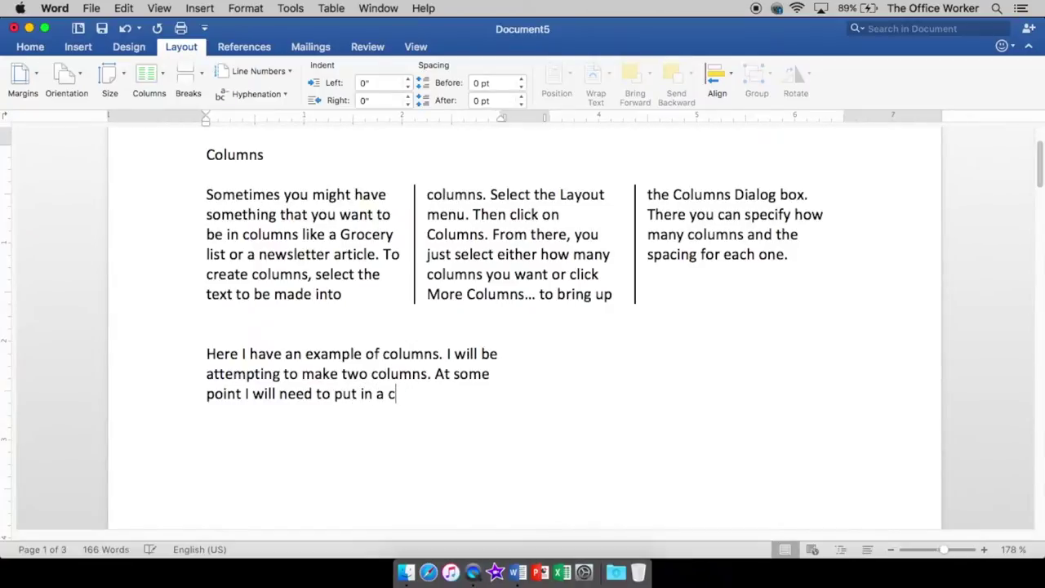
pyautogui.write('olumn bre')
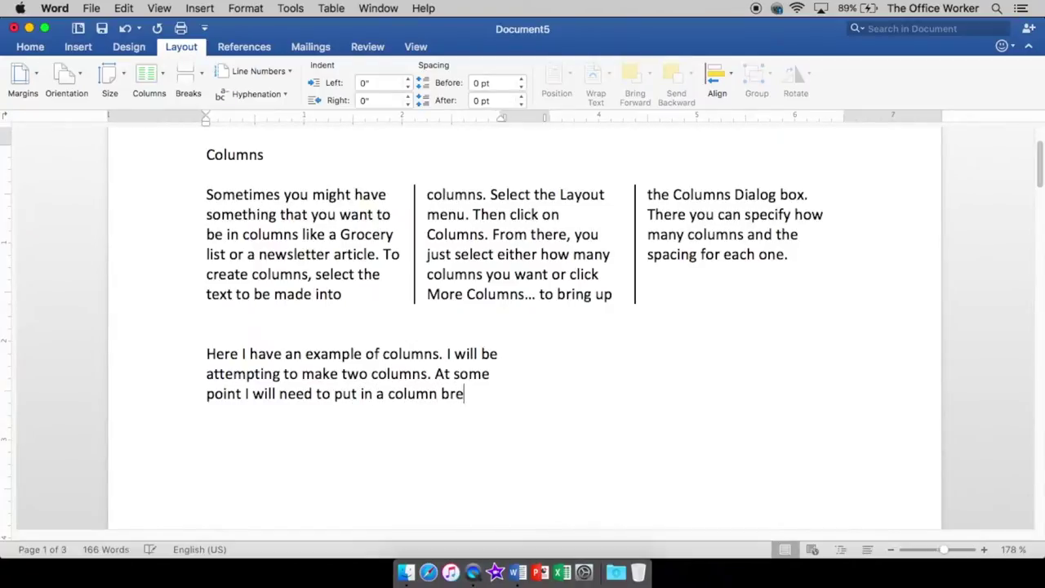
pyautogui.write('ak.')
pyautogui.click(436, 373)
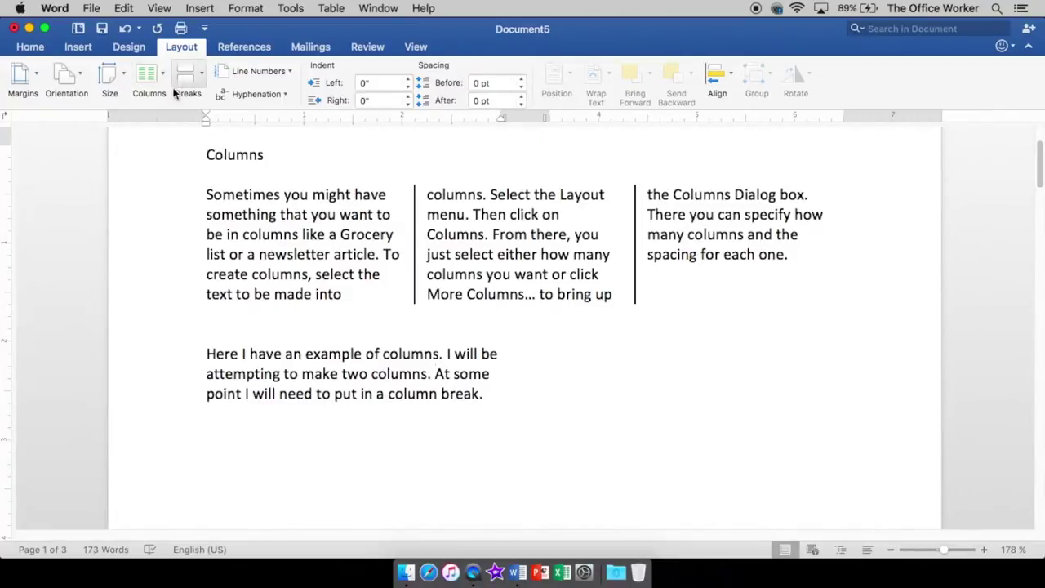
# Step: Insert a column break before 'At some point', show formatting marks, and add a line
pyautogui.click(201, 80)
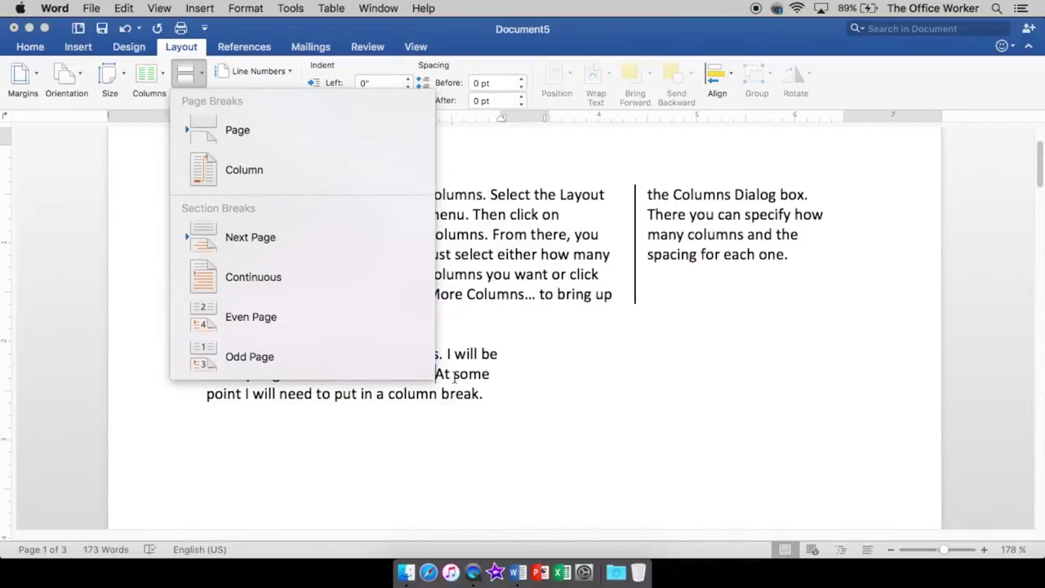
pyautogui.click(256, 169)
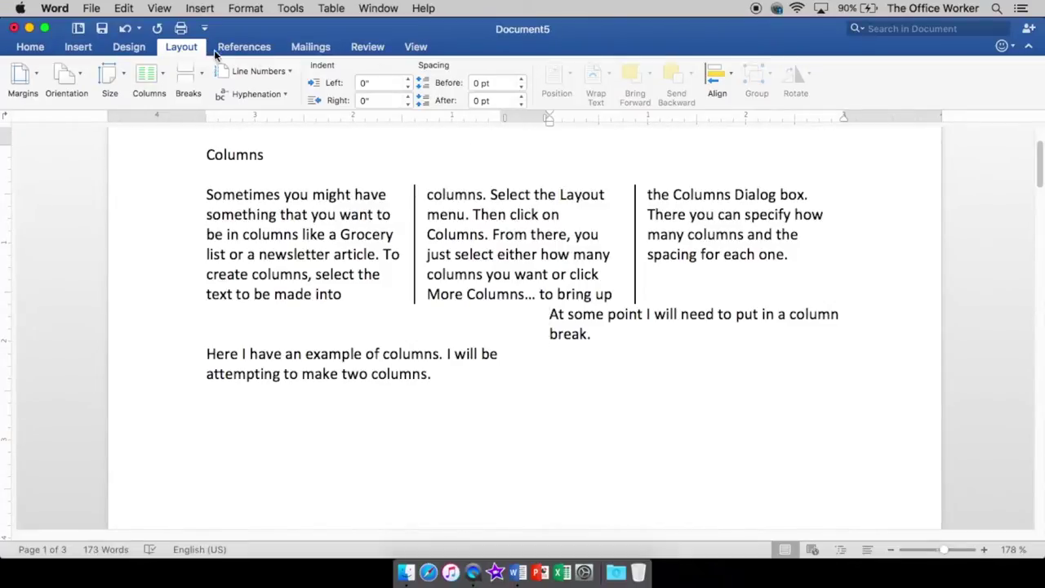
pyautogui.click(31, 47)
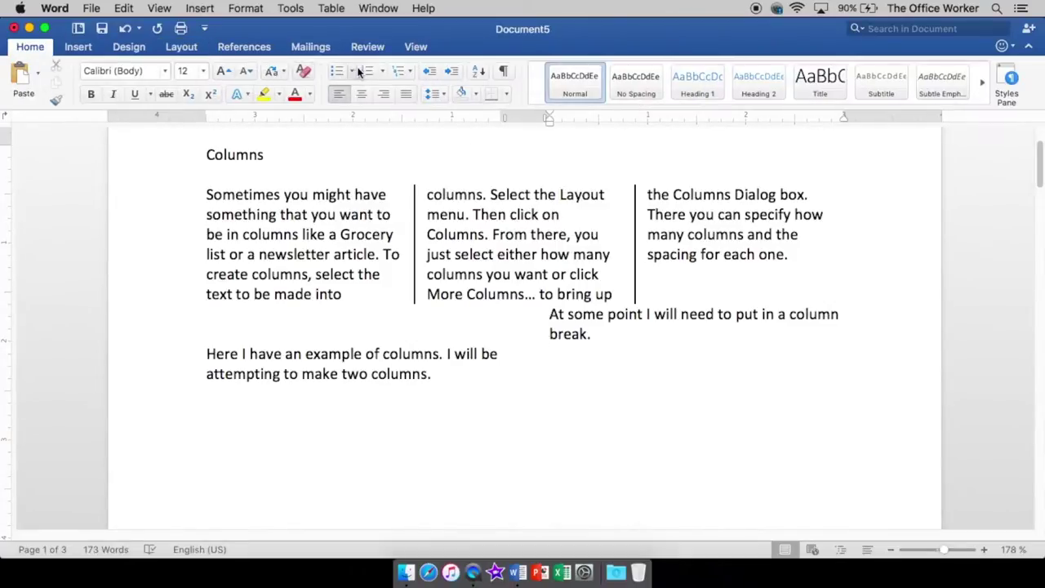
pyautogui.click(506, 72)
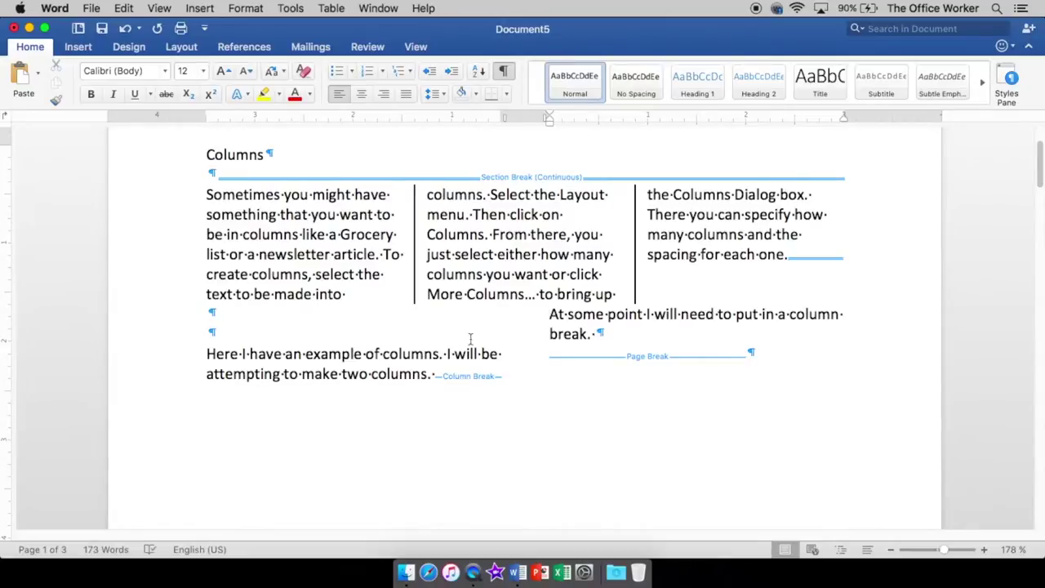
pyautogui.press('Return')
pyautogui.press('Return')
# Step: Hide the formatting marks and scroll down to the Grocery List on page 2
pyautogui.click(503, 72)
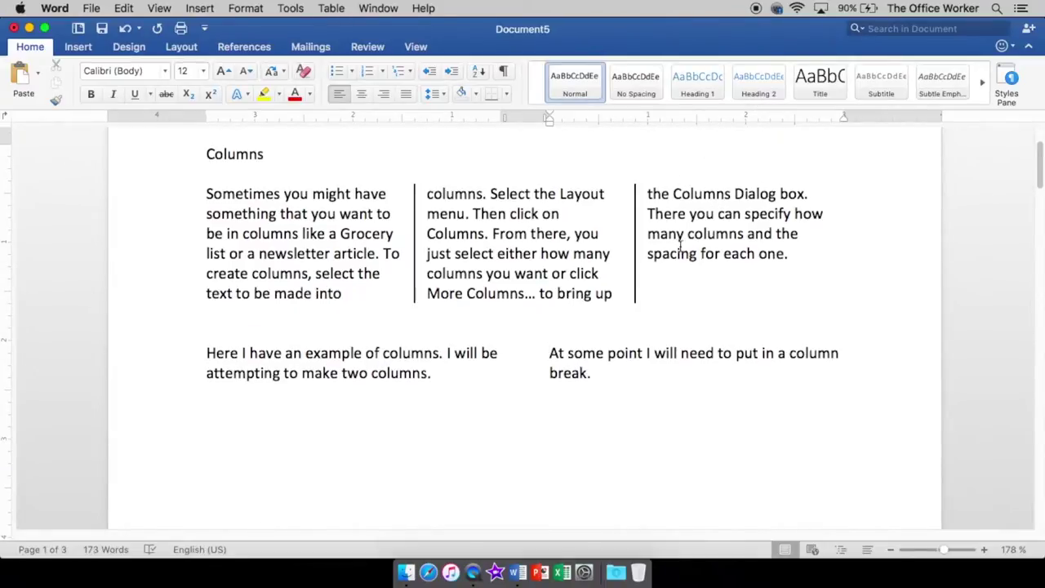
pyautogui.scroll(-5, 679, 245)
pyautogui.scroll(-15, 680, 245)
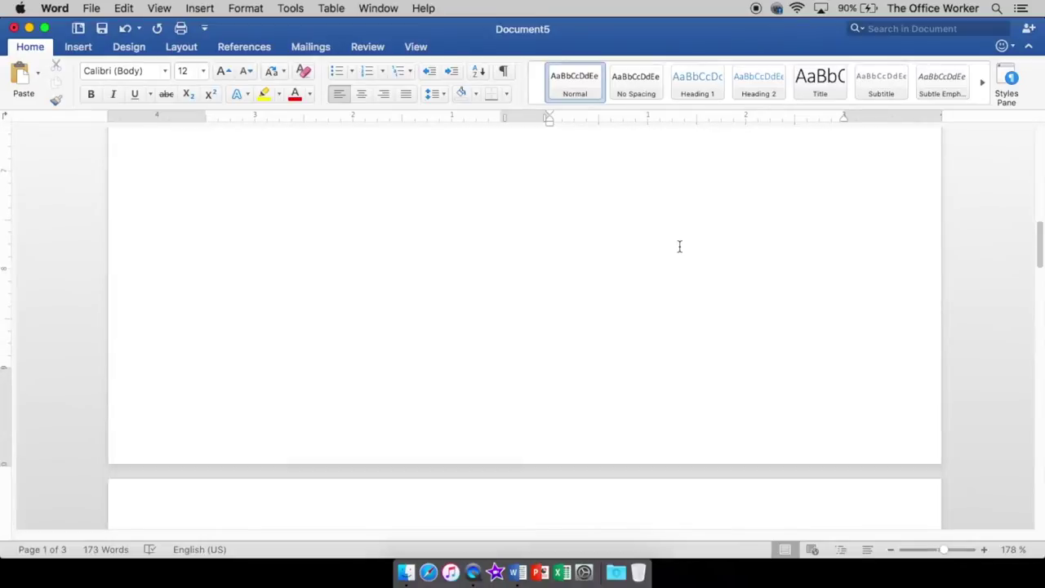
pyautogui.scroll(-1, 638, 252)
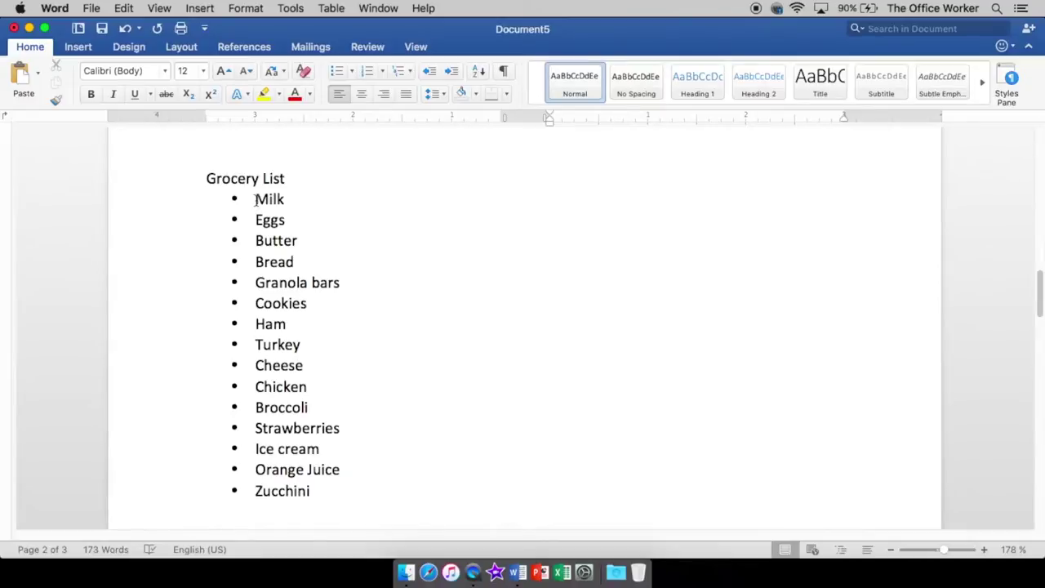
# Step: Select the 15 grocery items and lay them out in Two columns
pyautogui.moveTo(257, 199); pyautogui.dragTo(326, 487)
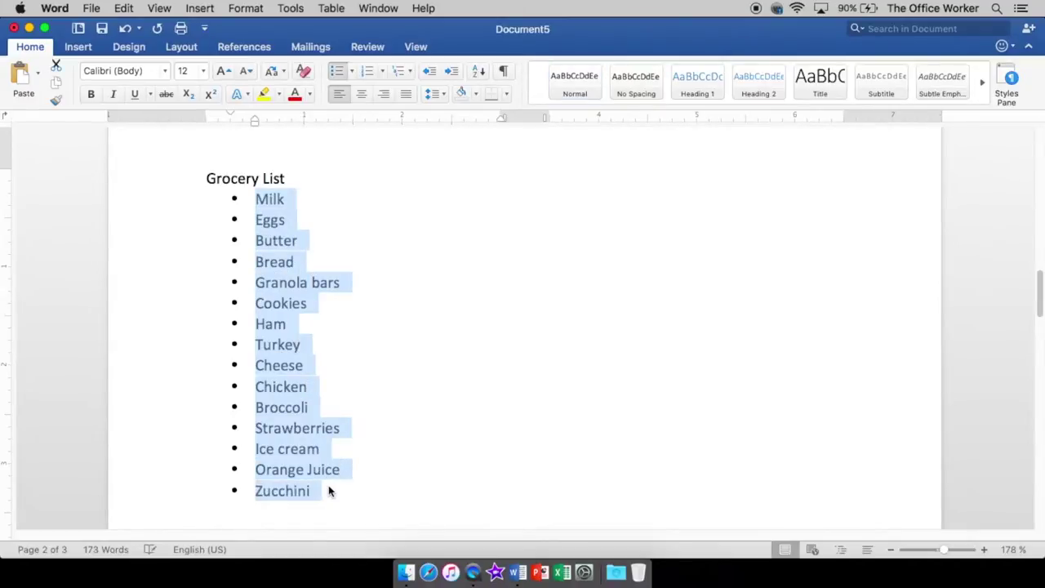
pyautogui.click(182, 47)
pyautogui.click(159, 76)
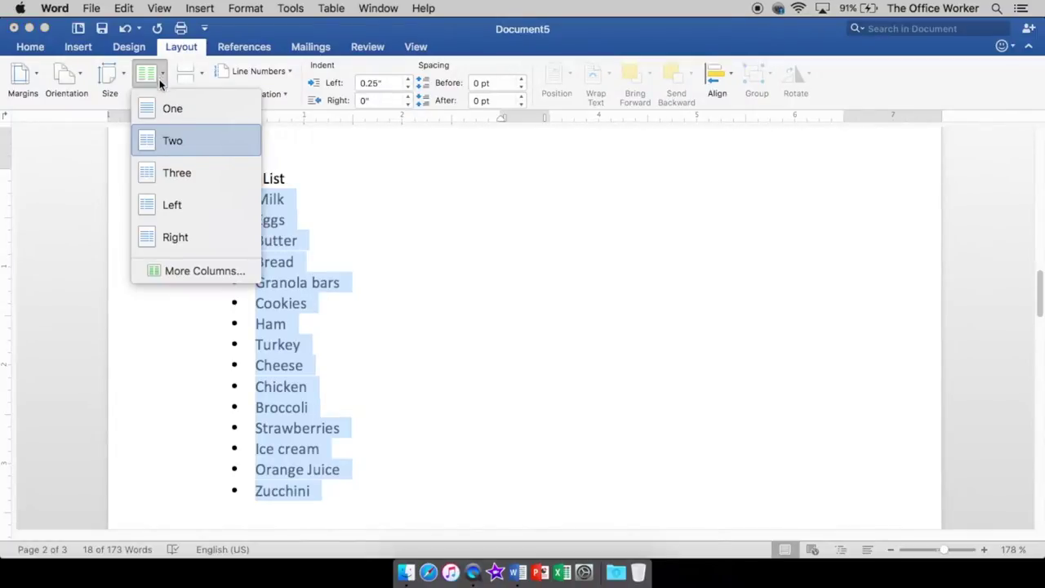
pyautogui.click(173, 143)
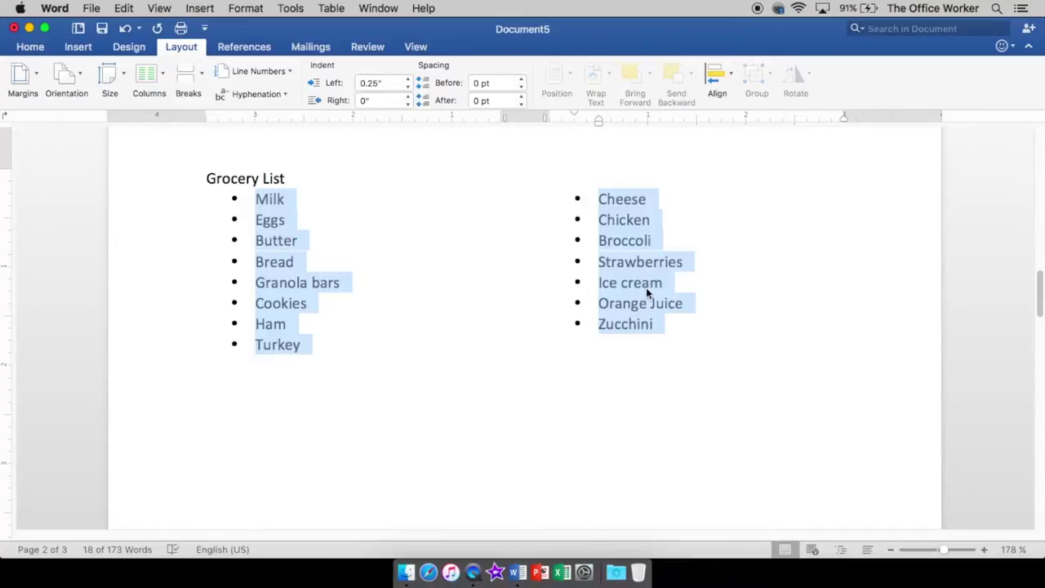
pyautogui.click(294, 330)
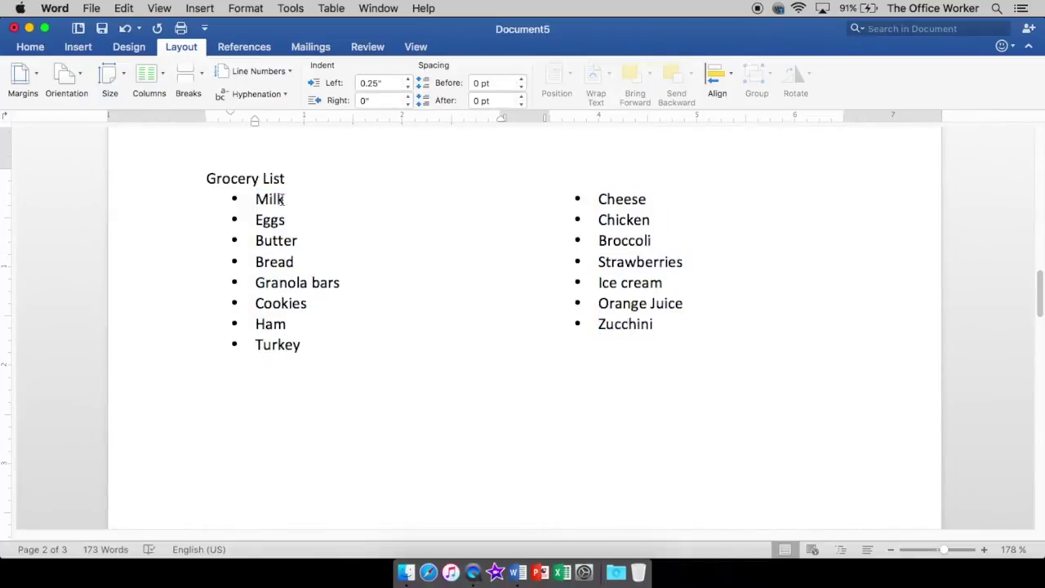
pyautogui.click(187, 76)
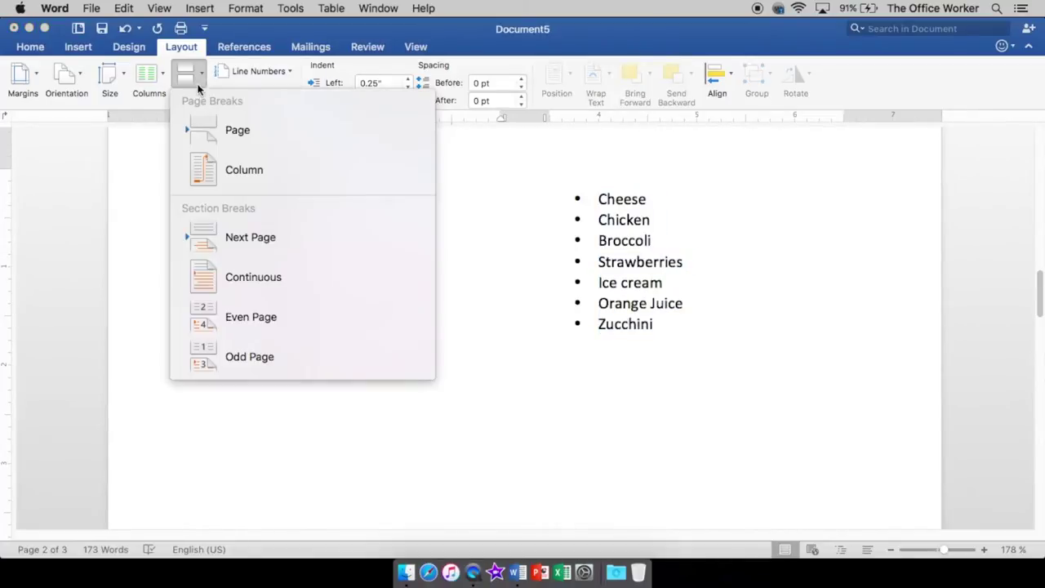
pyautogui.click(250, 168)
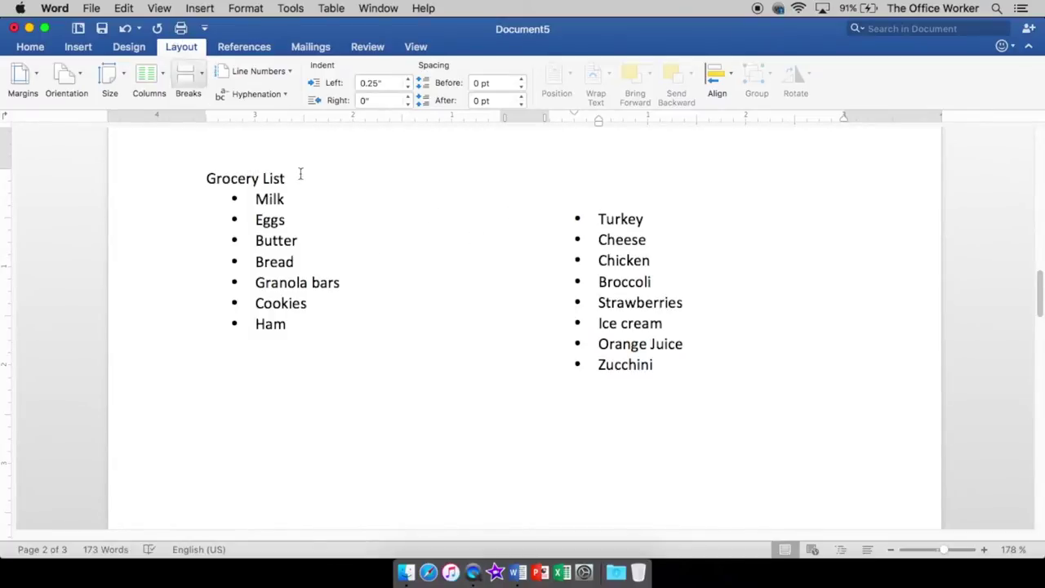
pyautogui.click(127, 30)
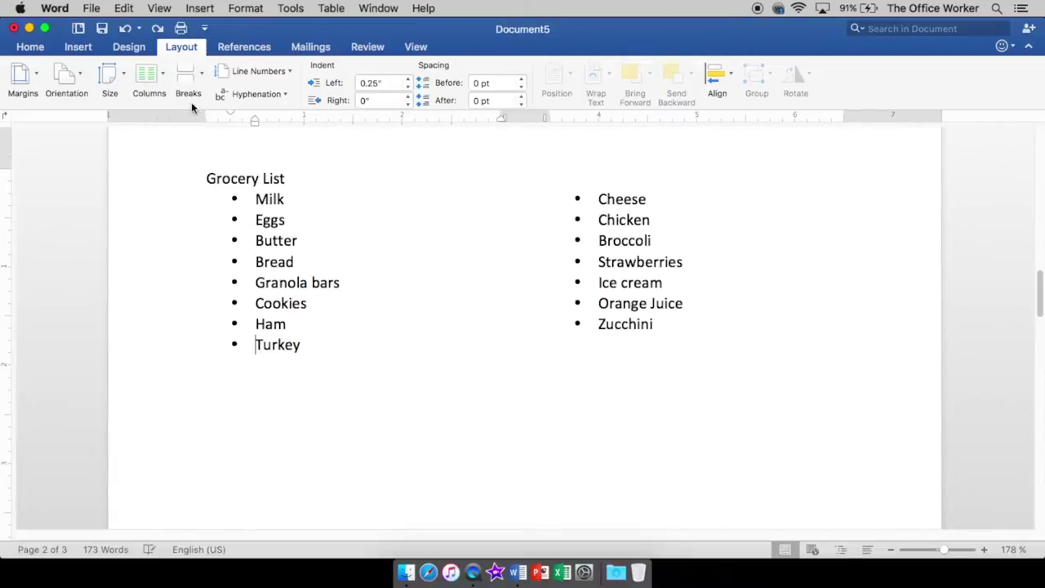
pyautogui.click(187, 77)
pyautogui.click(222, 168)
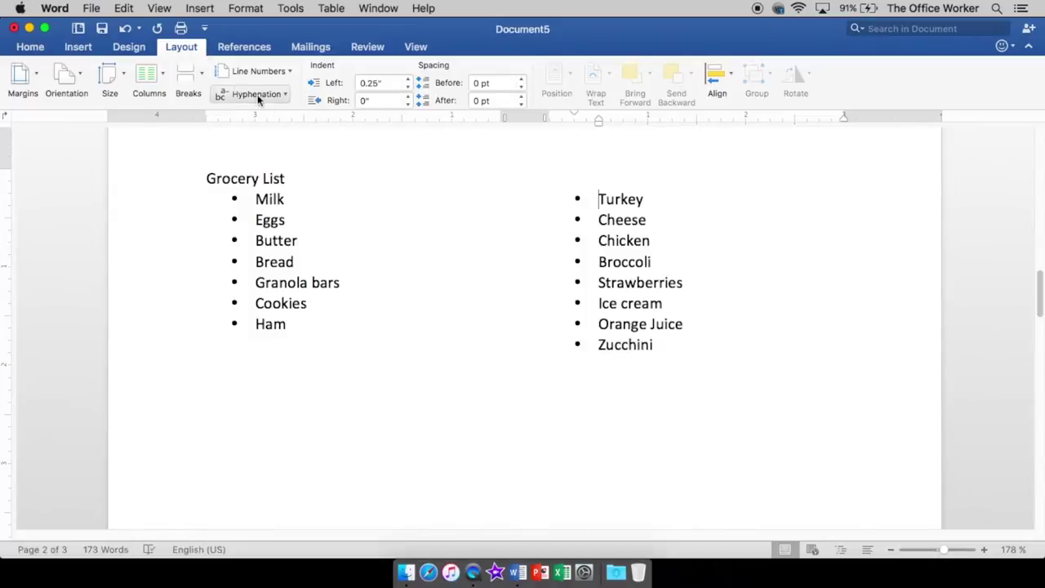
pyautogui.click(125, 30)
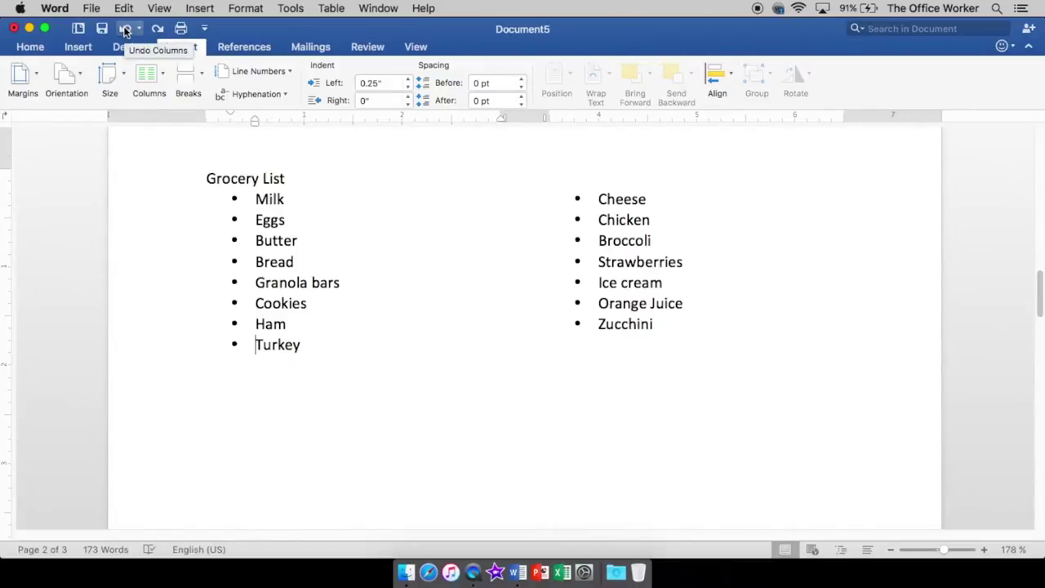
pyautogui.scroll(-6, 287, 243)
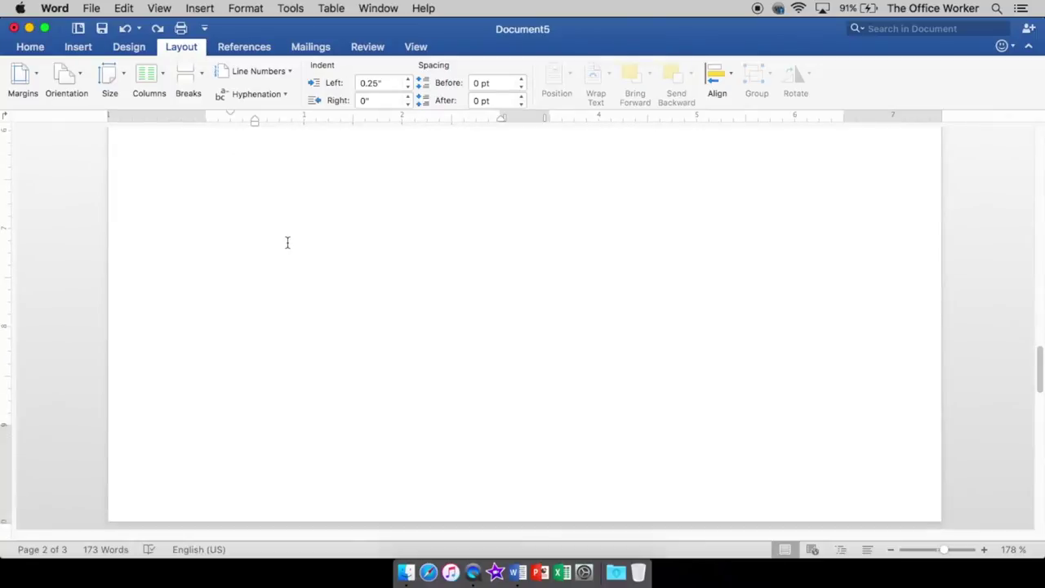
# Step: Sort the grocery list by paragraphs, text, ascending, with no header row
pyautogui.scroll(-8, 287, 242)
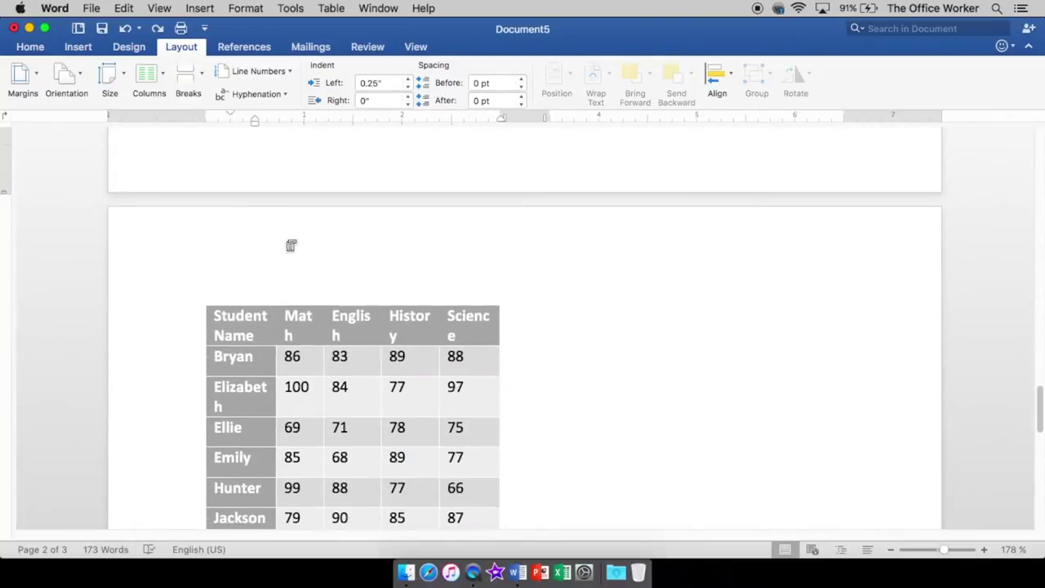
pyautogui.scroll(13, 291, 245)
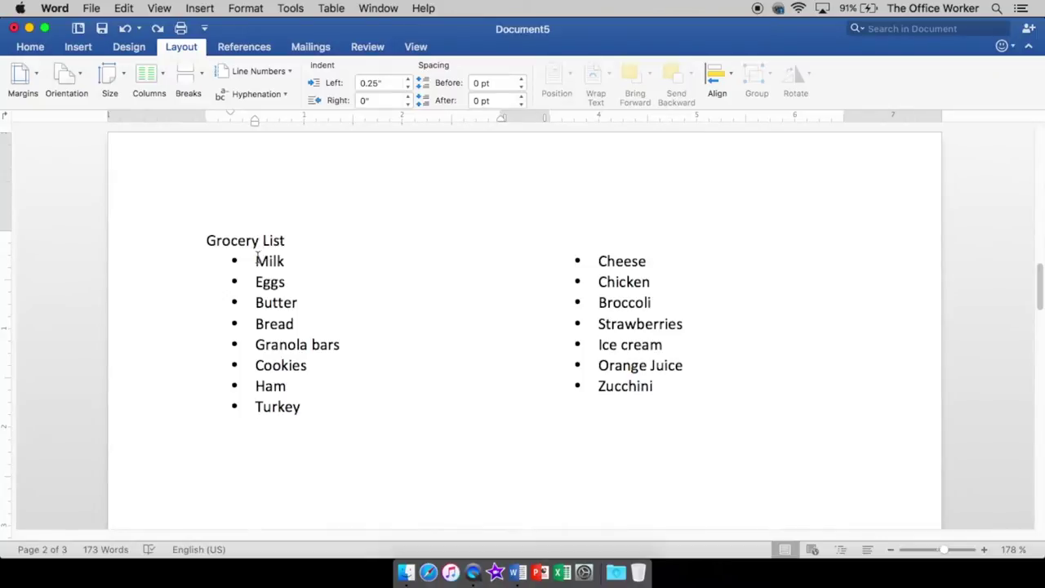
pyautogui.moveTo(256, 258); pyautogui.dragTo(672, 387)
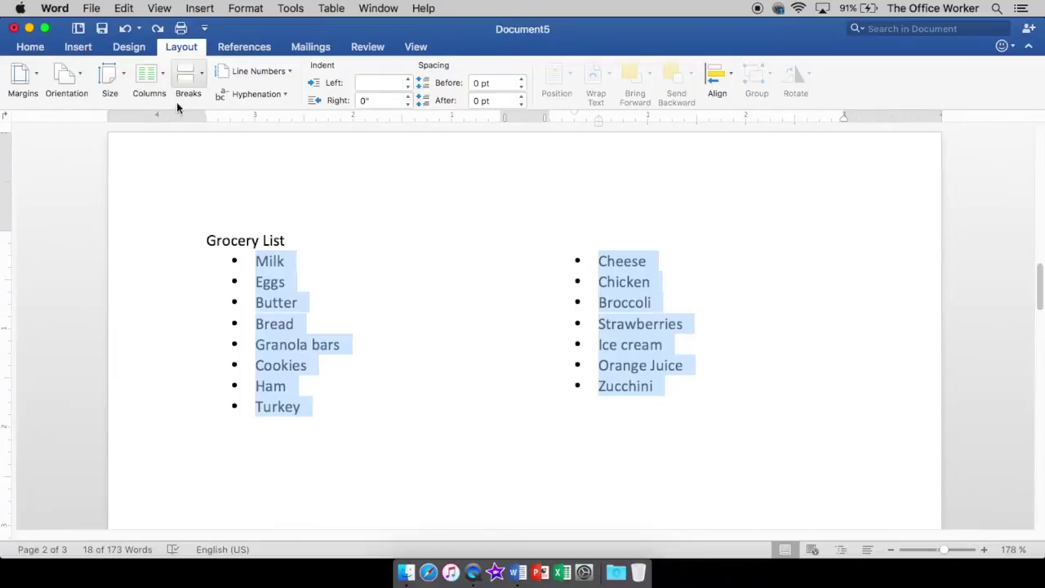
pyautogui.click(31, 47)
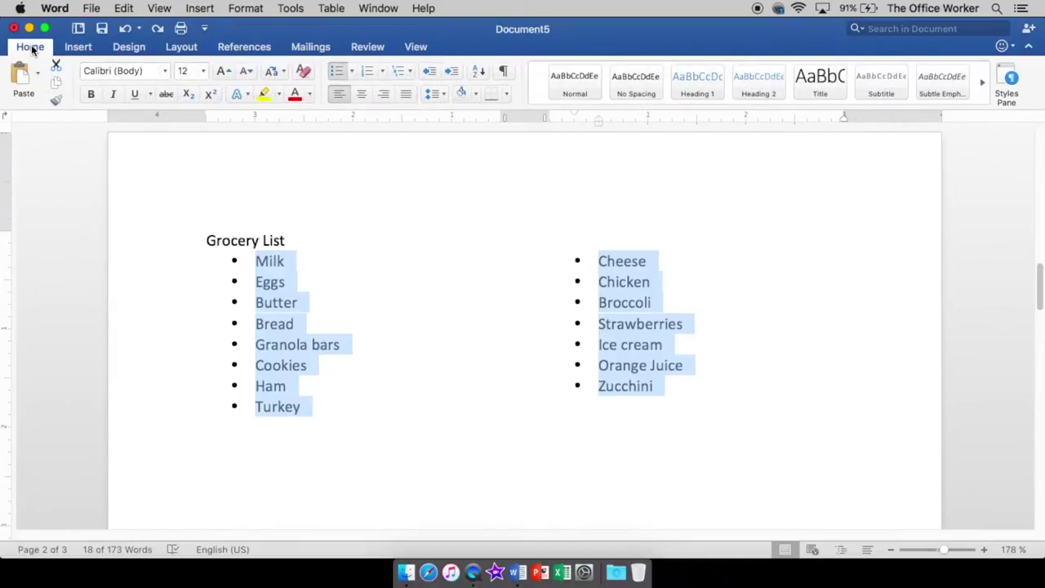
pyautogui.click(480, 73)
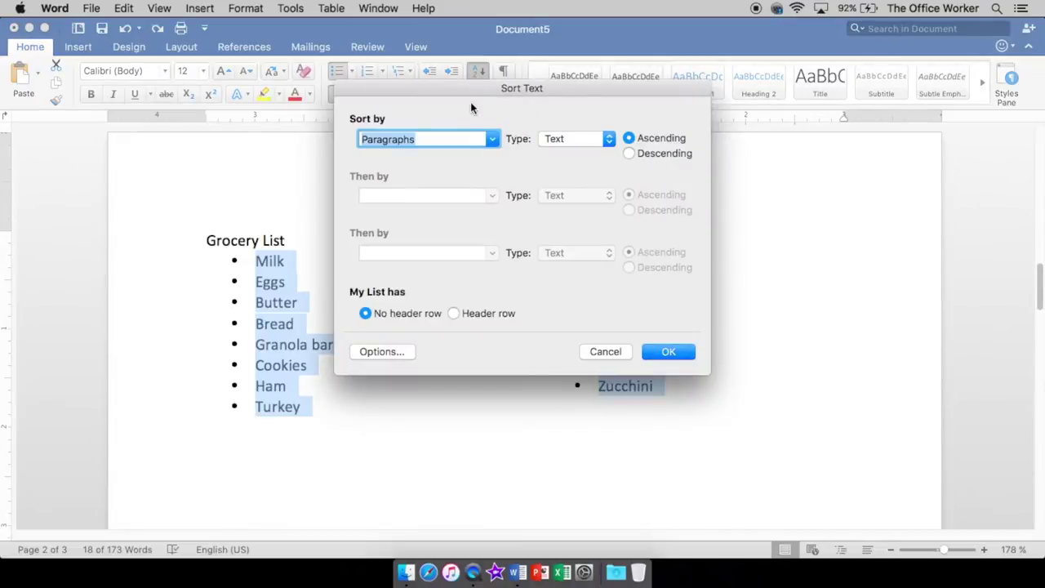
pyautogui.moveTo(464, 89); pyautogui.dragTo(457, 161)
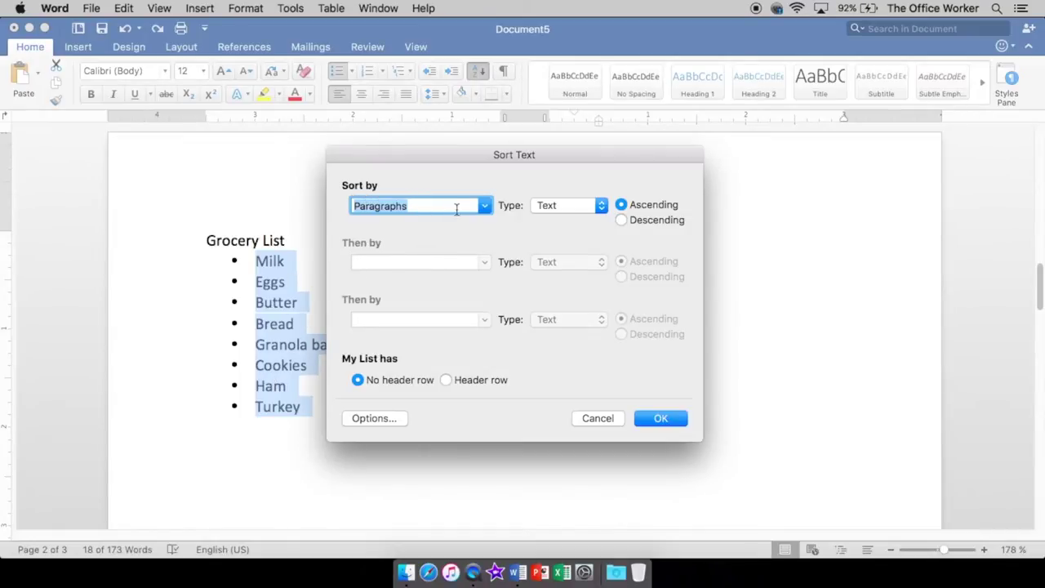
pyautogui.click(484, 206)
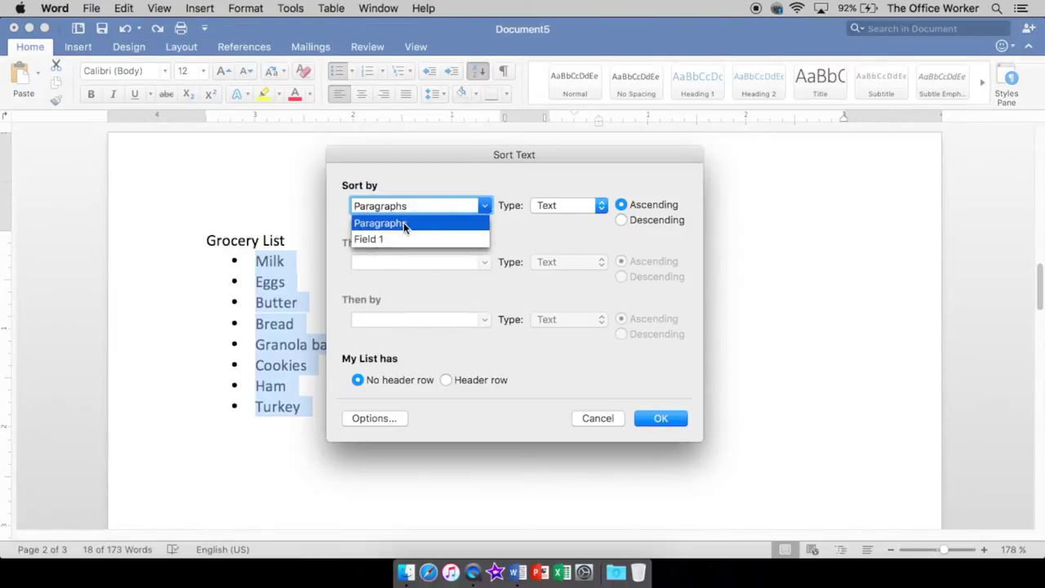
pyautogui.click(403, 222)
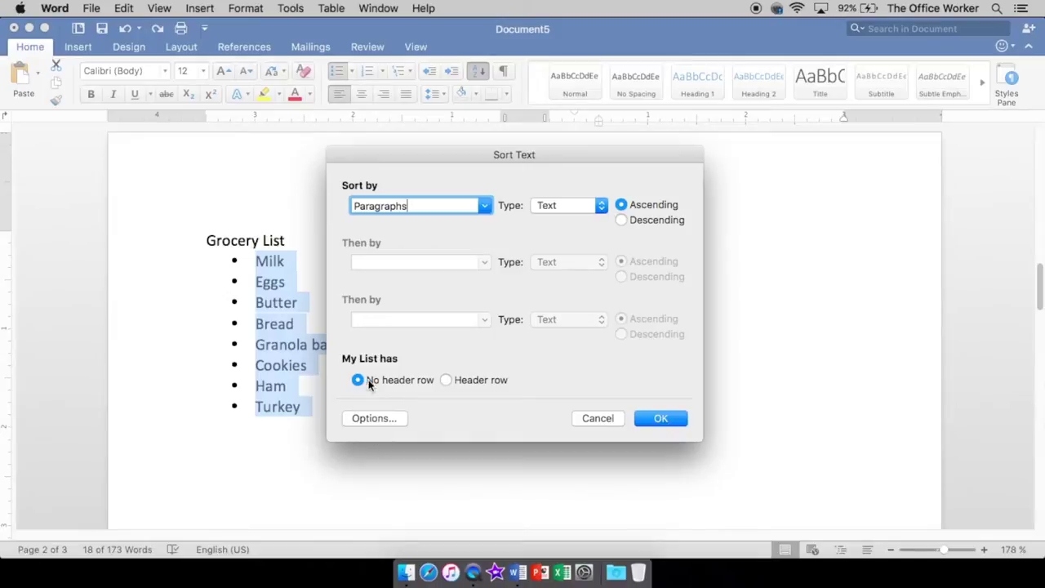
pyautogui.click(650, 417)
# Step: Lay the grocery list out in two columns (Bread–Granola bars, Ham–Zucchini), then scroll to the grade table
pyautogui.scroll(-3, 514, 334)
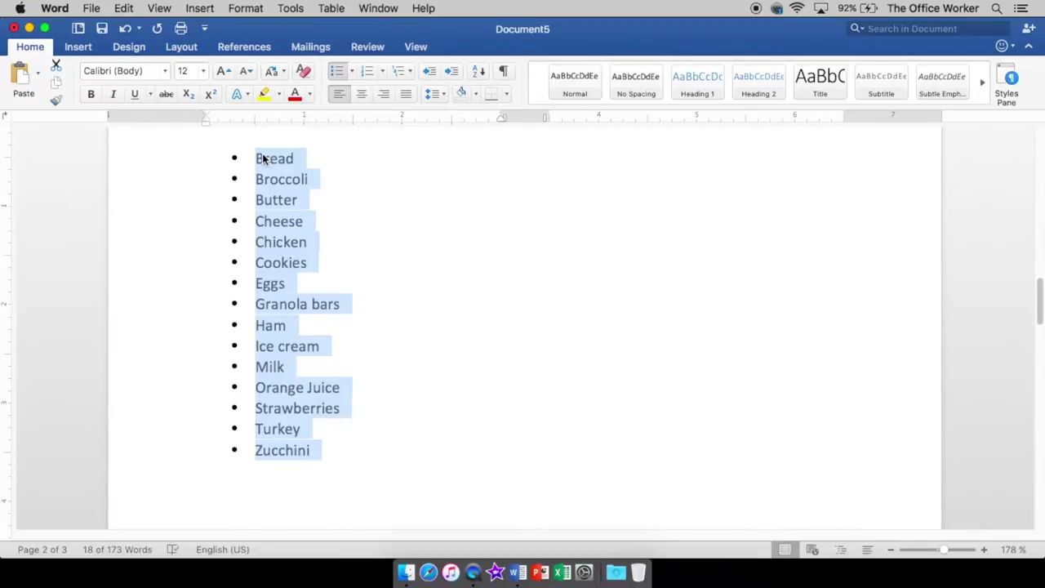
pyautogui.click(180, 47)
pyautogui.click(147, 73)
pyautogui.click(174, 147)
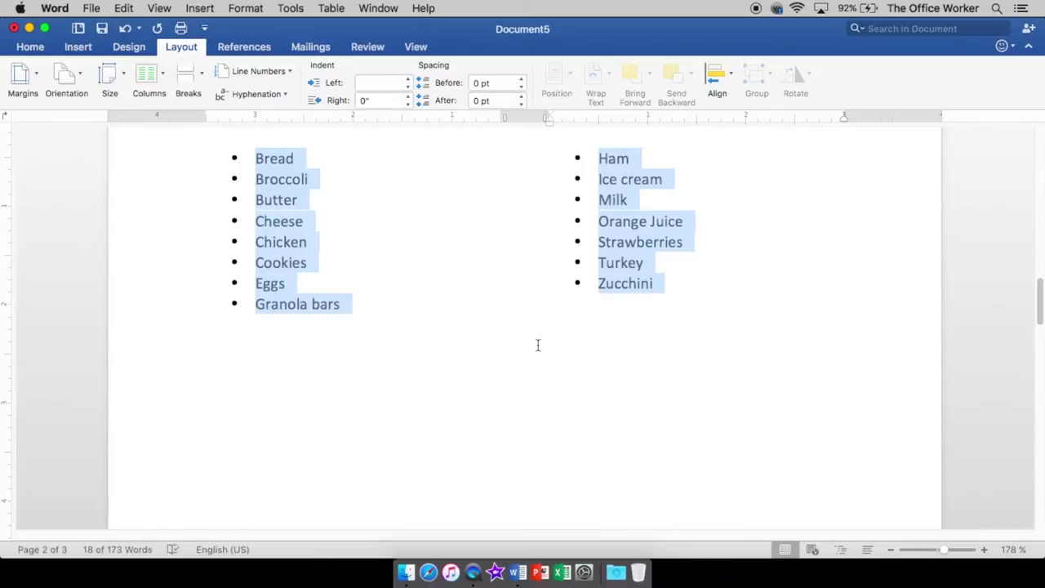
pyautogui.scroll(-10, 538, 345)
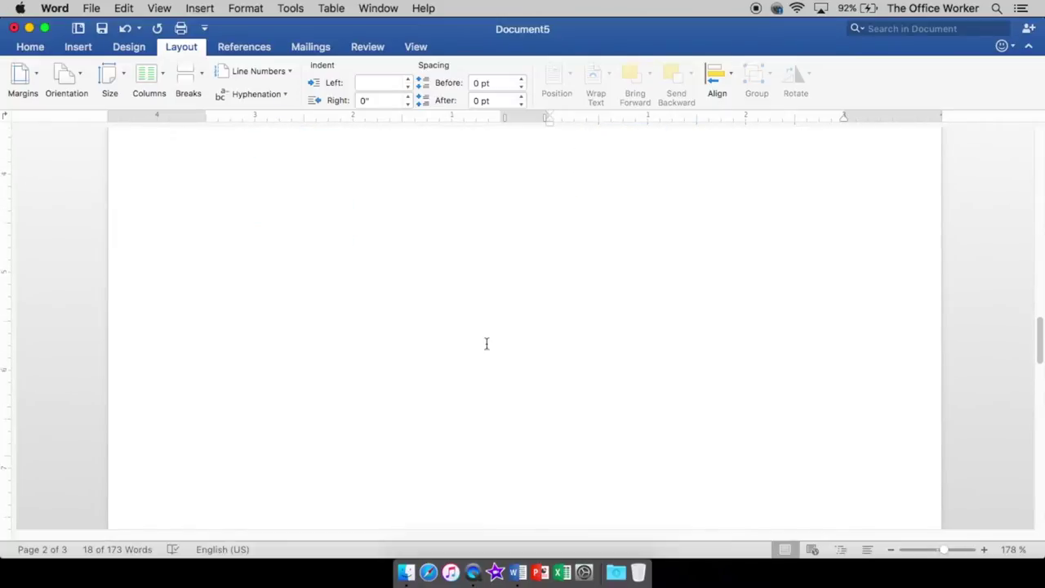
pyautogui.scroll(-10, 453, 362)
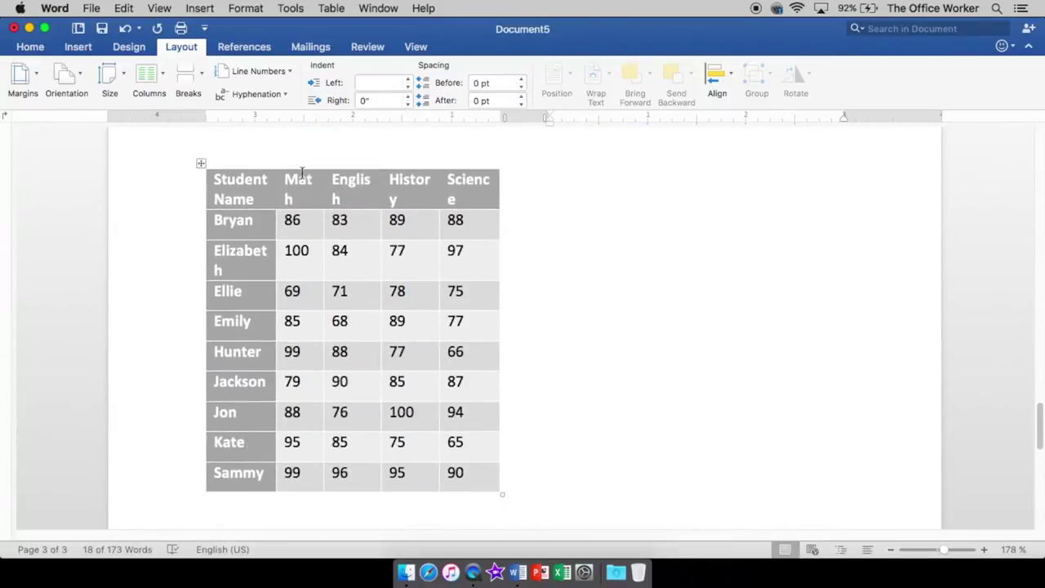
# Step: Give the Math–Science columns 0.1" row height and 0.6" width, then widen the table
pyautogui.moveTo(301, 166); pyautogui.dragTo(459, 193)
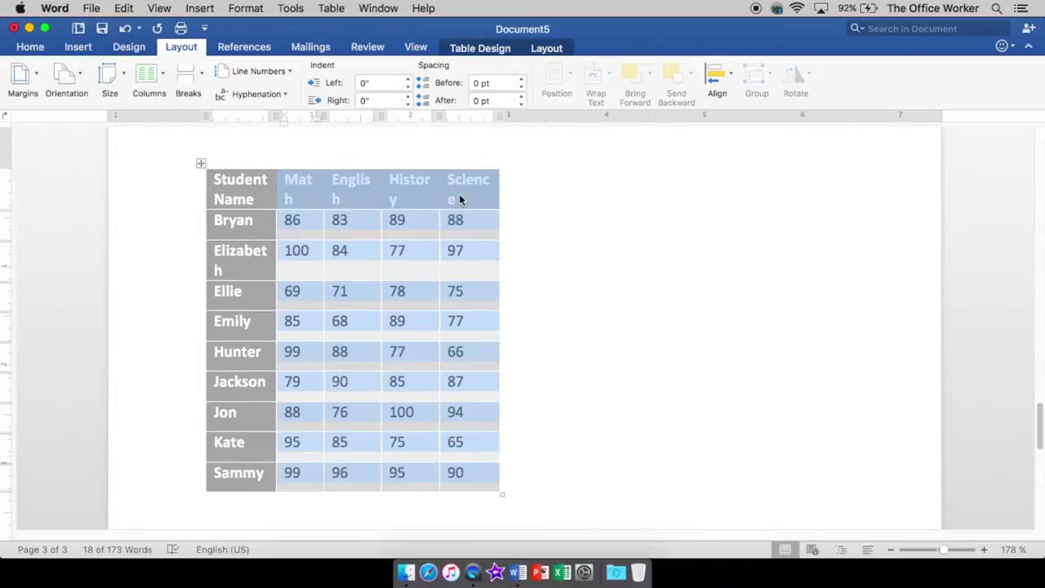
pyautogui.click(547, 48)
pyautogui.click(636, 68)
pyautogui.click(636, 91)
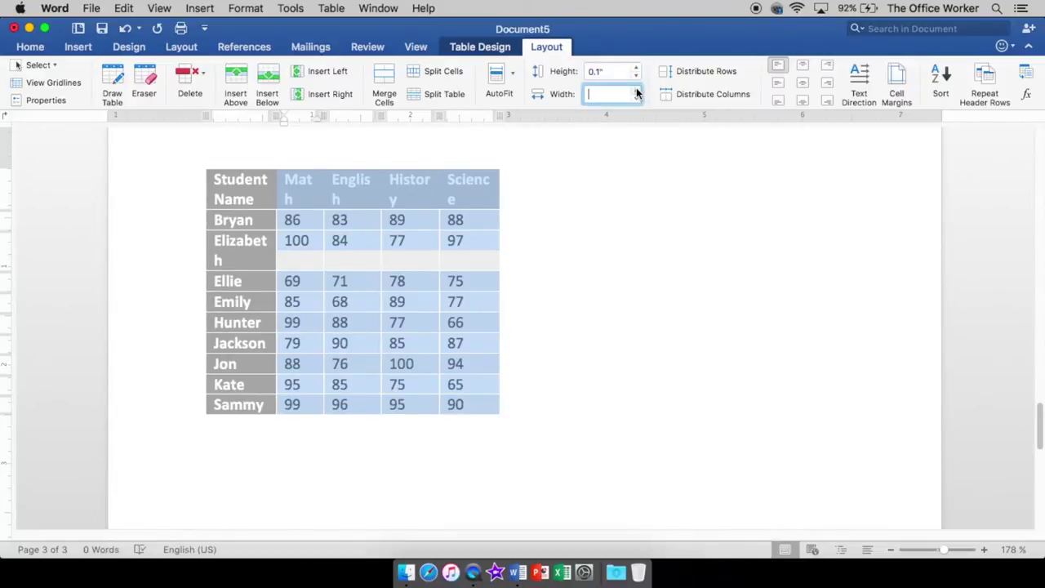
pyautogui.click(412, 214)
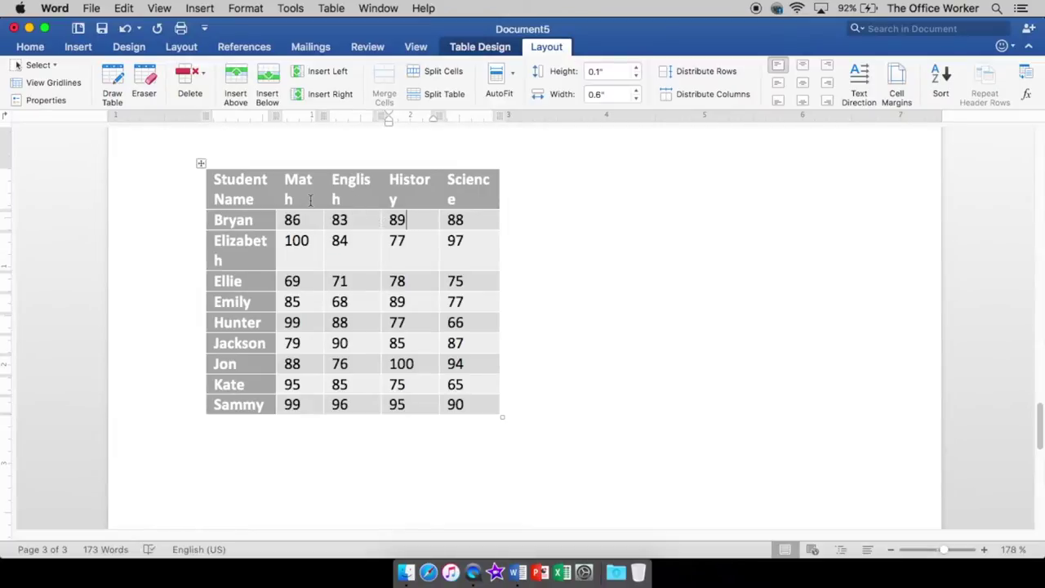
pyautogui.moveTo(499, 206); pyautogui.dragTo(672, 209)
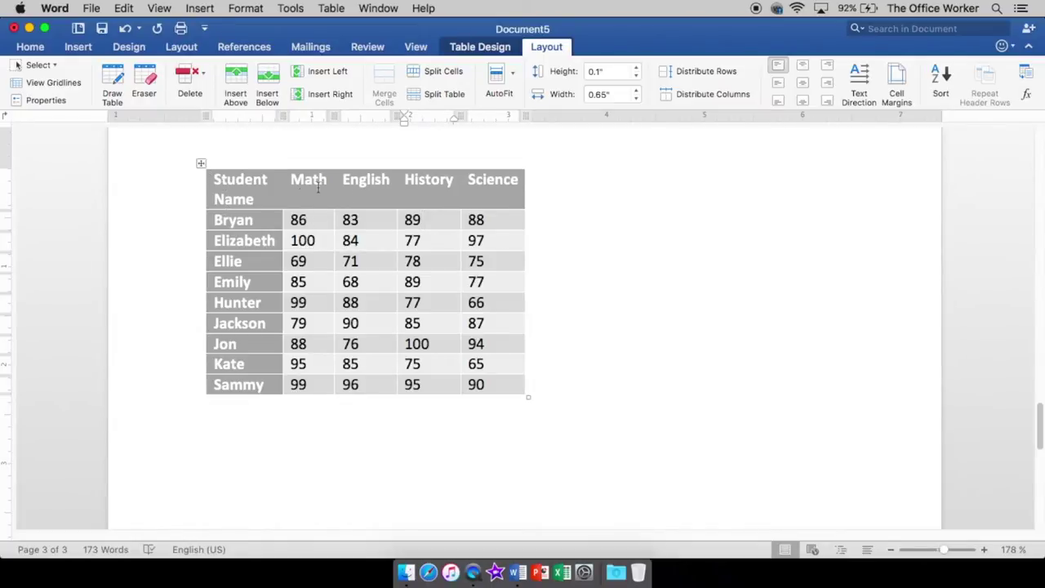
# Step: Select the entire student grade table
pyautogui.click(201, 164)
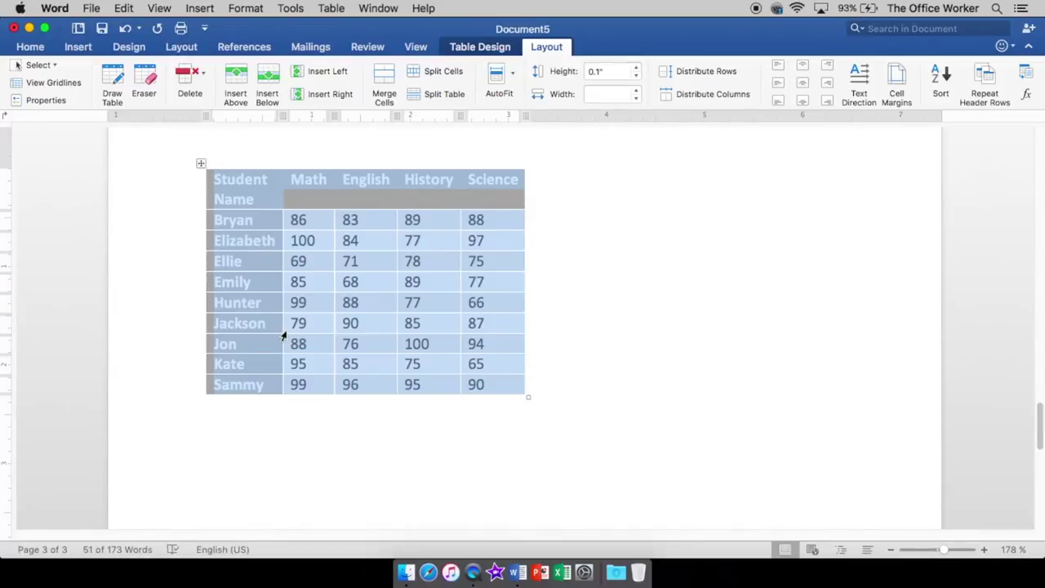
pyautogui.click(281, 280)
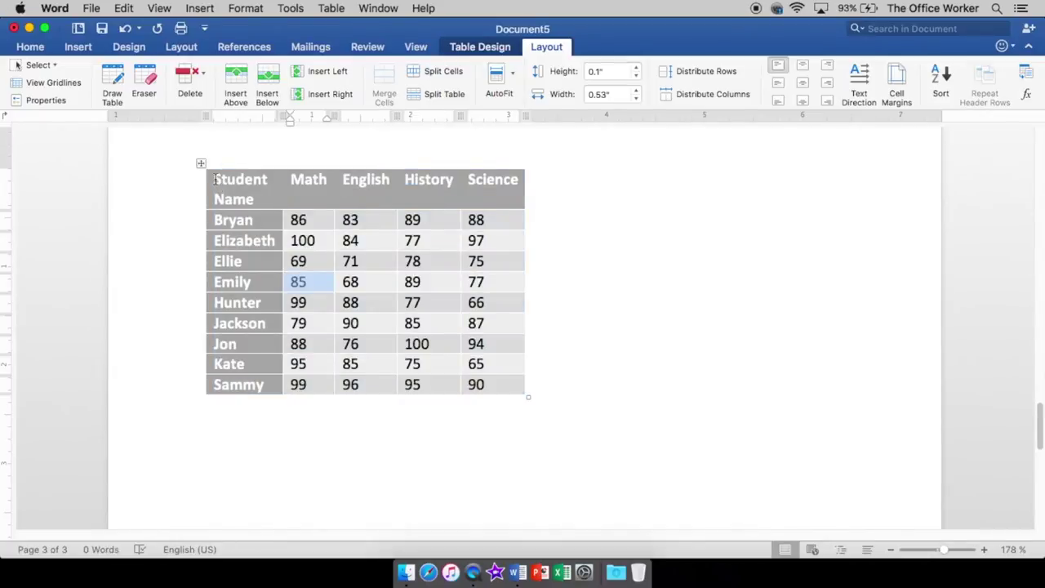
pyautogui.moveTo(215, 179); pyautogui.dragTo(514, 392)
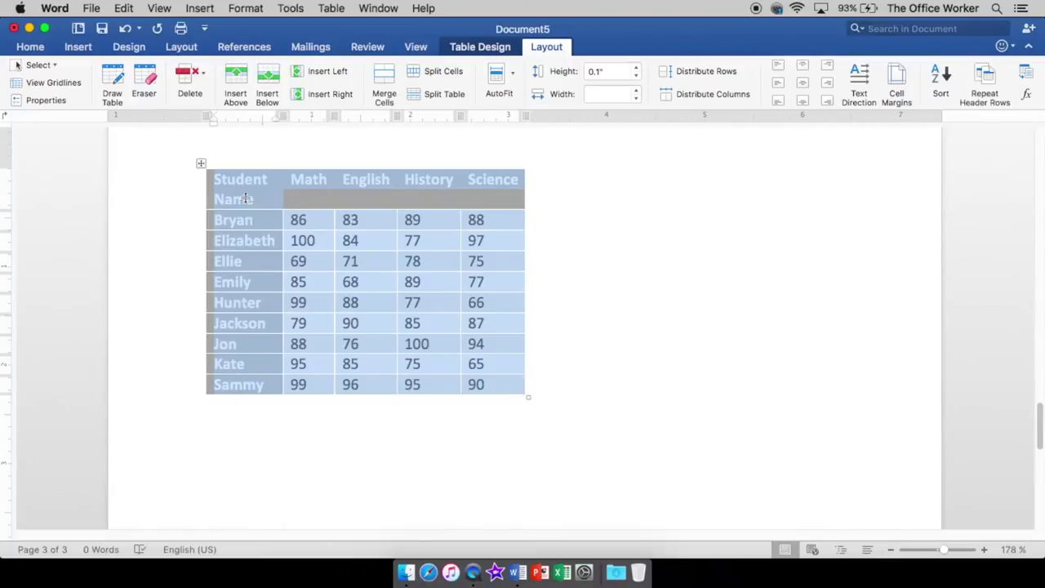
pyautogui.click(200, 164)
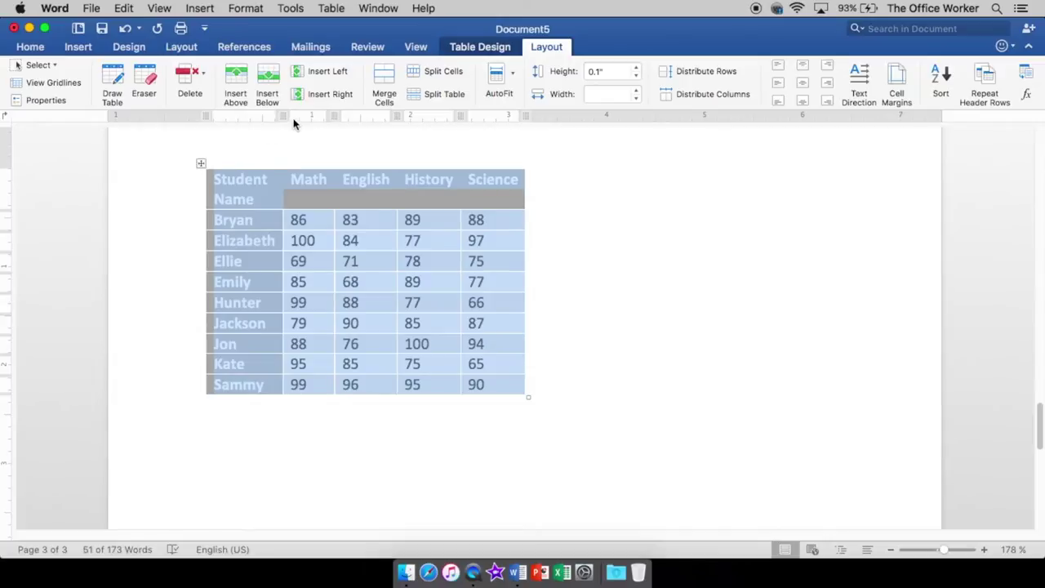
# Step: Sort the table by Math as Number, ascending, with a header row and no secondary key
pyautogui.click(33, 49)
pyautogui.click(480, 73)
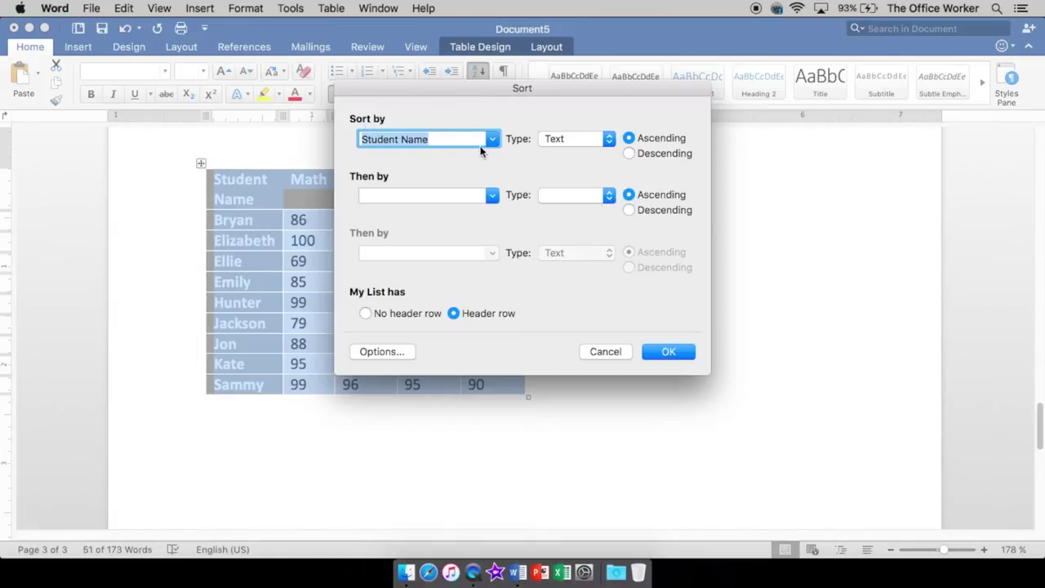
pyautogui.click(494, 143)
pyautogui.click(507, 89)
pyautogui.moveTo(509, 89); pyautogui.dragTo(757, 115)
pyautogui.click(746, 165)
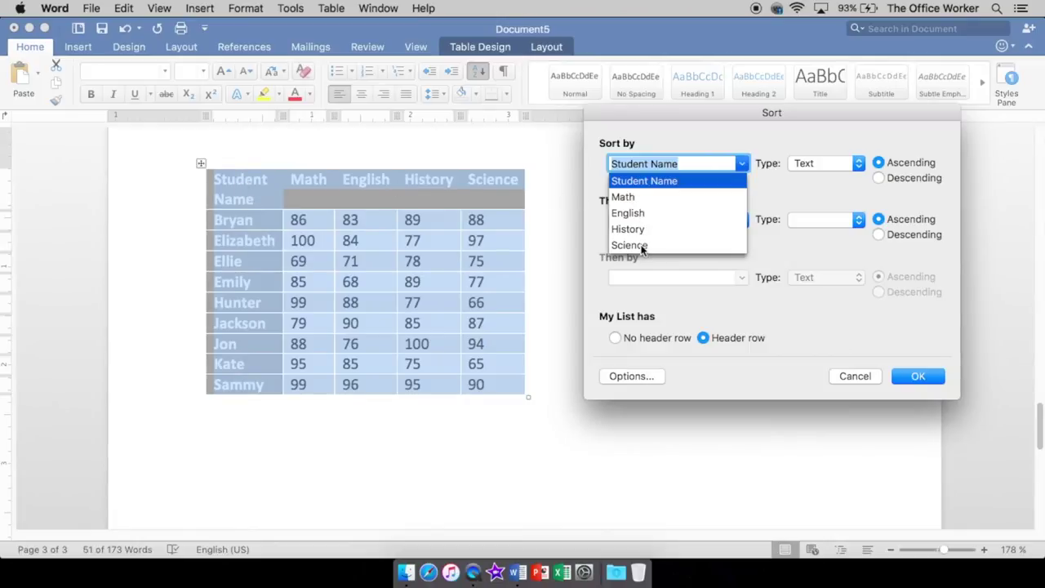
pyautogui.click(623, 196)
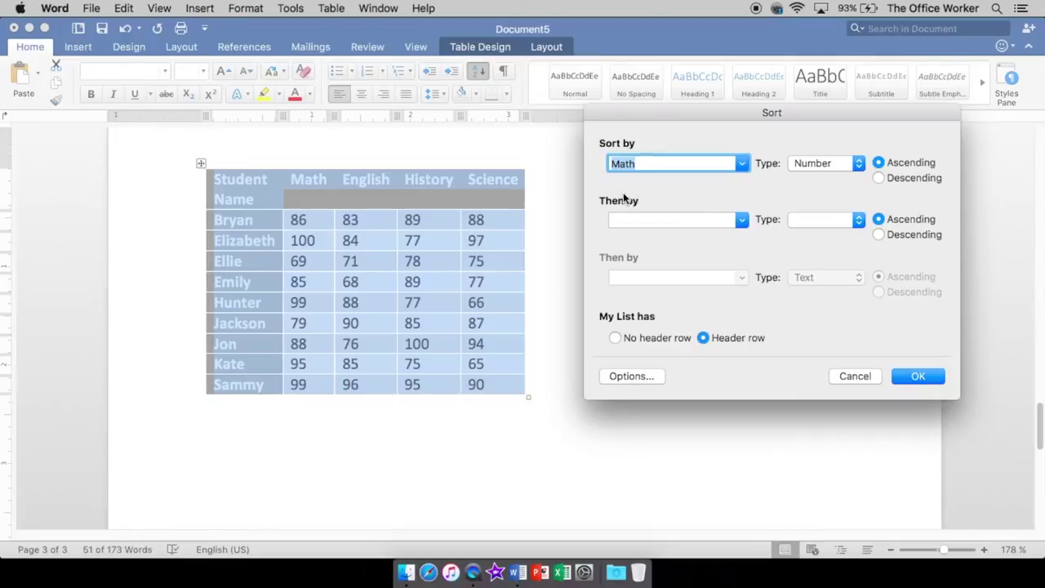
pyautogui.click(828, 163)
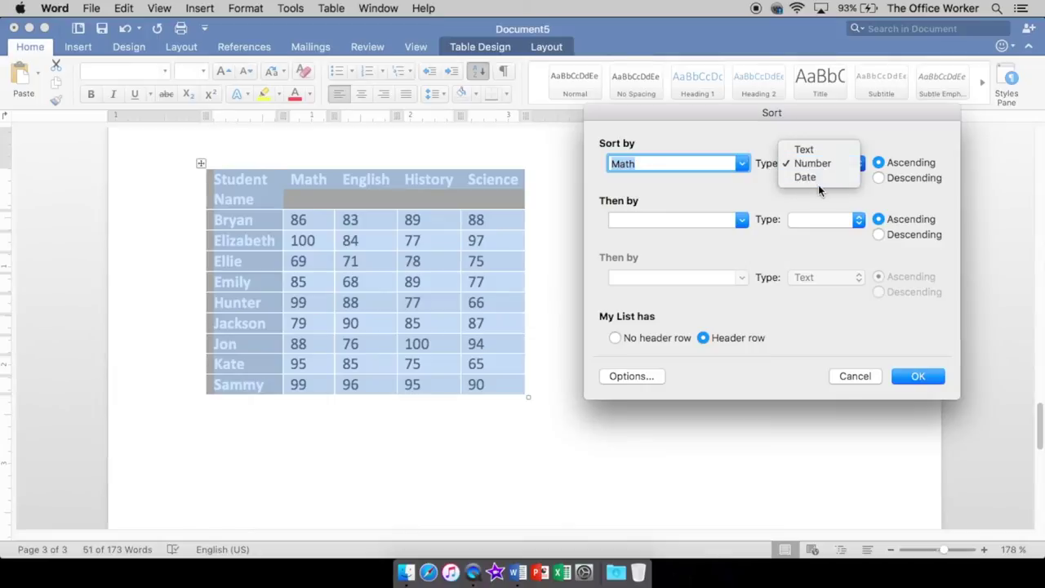
pyautogui.click(817, 167)
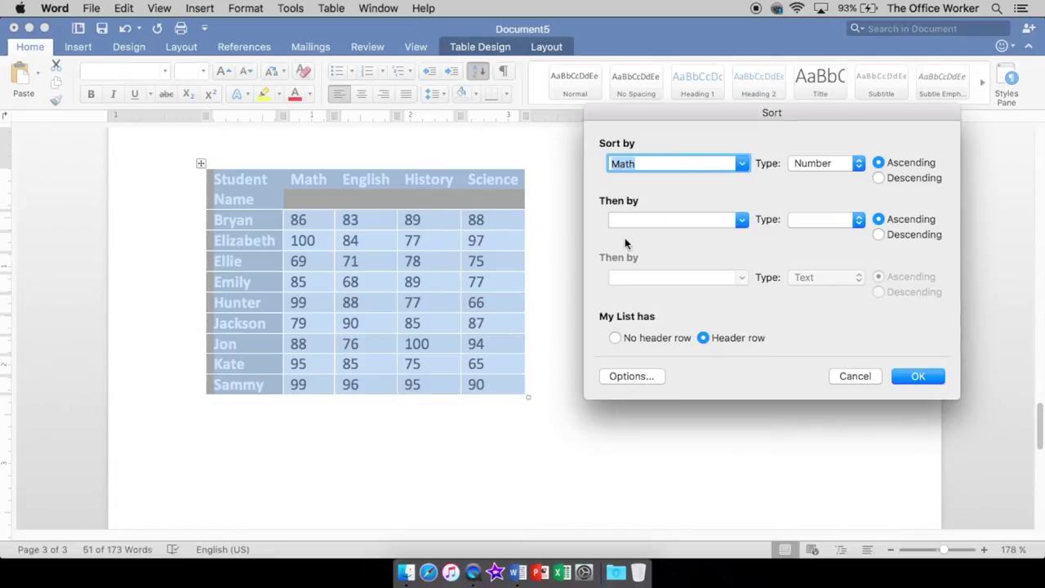
pyautogui.click(740, 220)
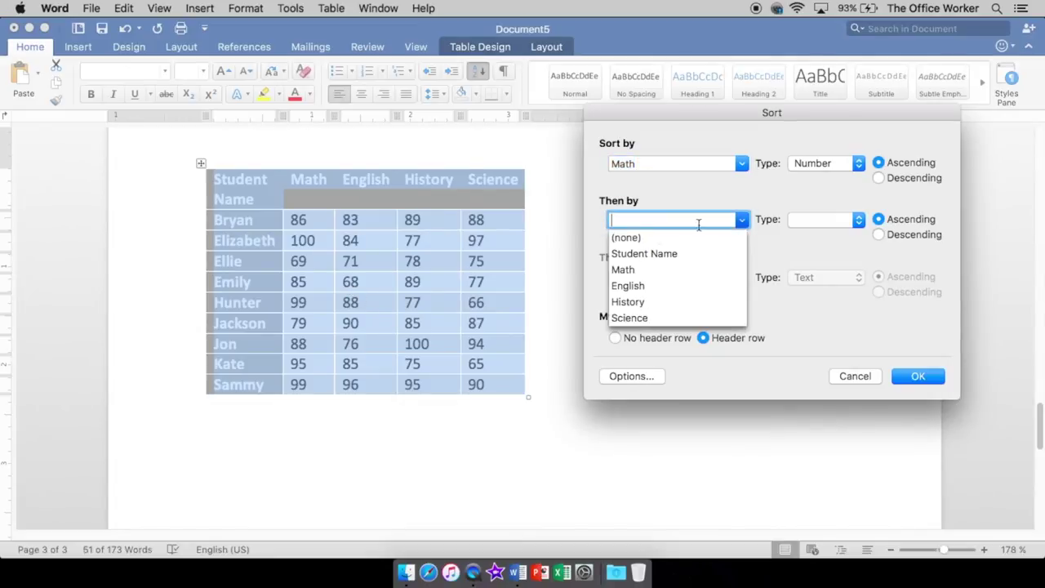
pyautogui.click(745, 220)
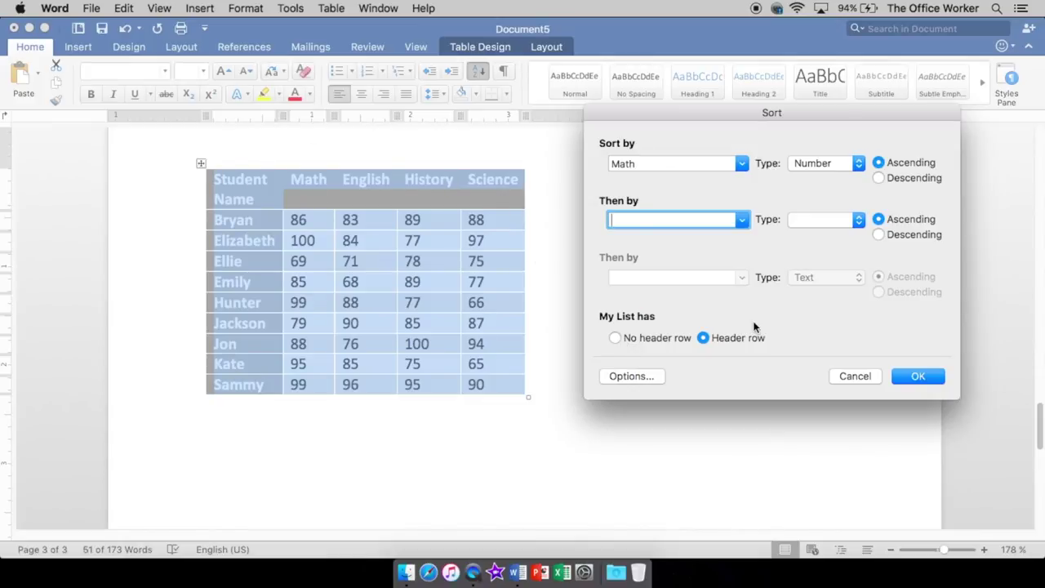
pyautogui.click(915, 378)
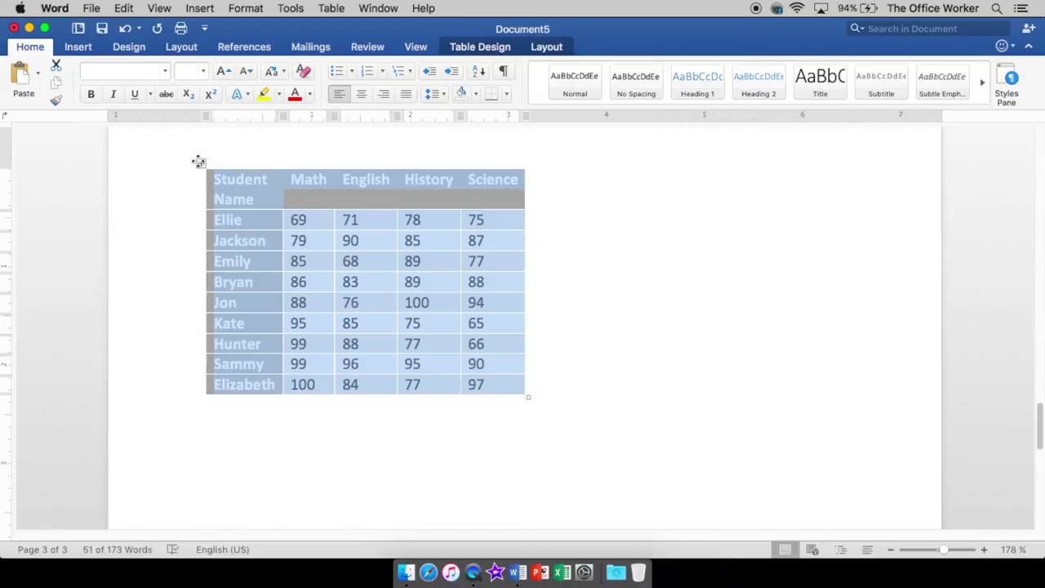
# Step: Re-sort the table by History descending, giving Jon first and Kate last, and review it
pyautogui.click(479, 71)
pyautogui.click(492, 139)
pyautogui.click(378, 204)
pyautogui.click(629, 154)
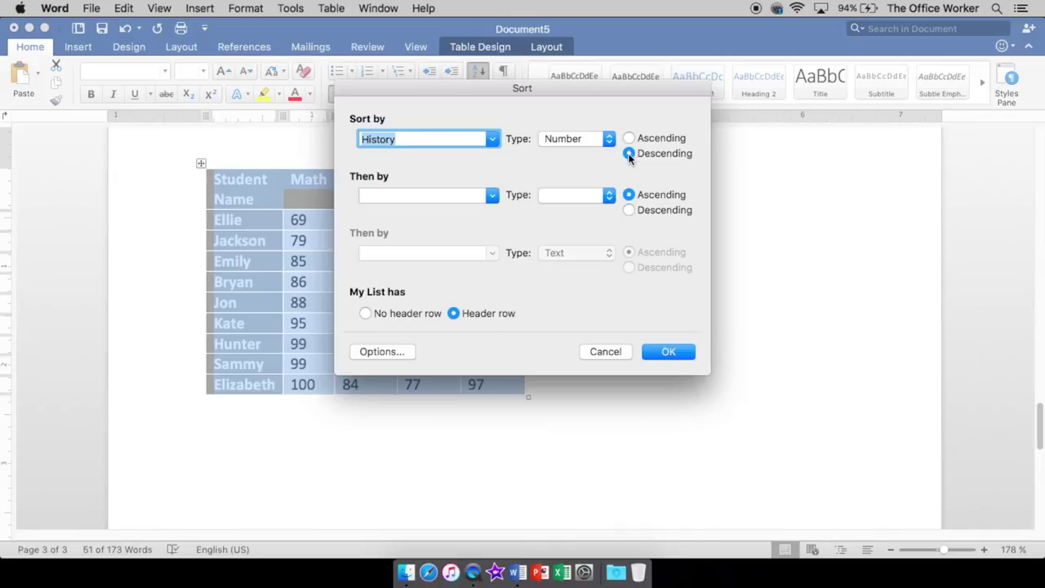
pyautogui.click(666, 352)
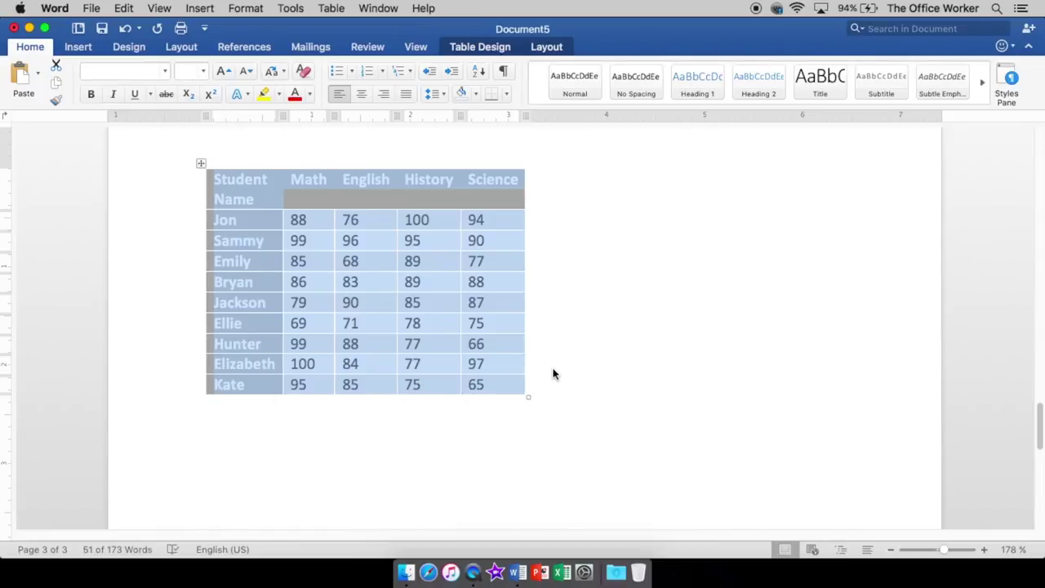
pyautogui.scroll(-3, 552, 372)
pyautogui.scroll(5, 554, 374)
pyautogui.scroll(2, 554, 374)
pyautogui.scroll(-4, 554, 374)
pyautogui.scroll(-2, 553, 374)
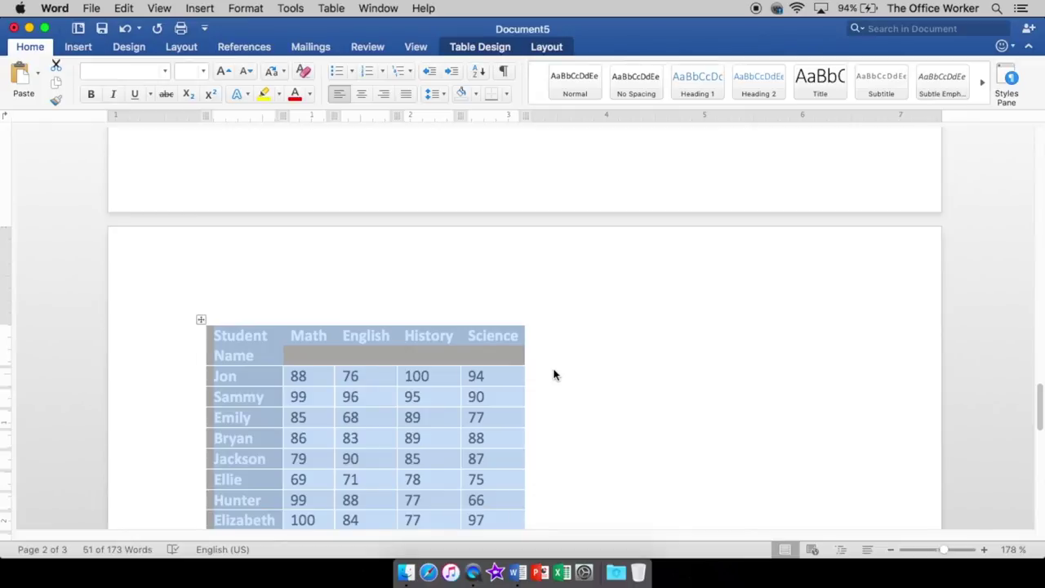
pyautogui.scroll(-3, 554, 374)
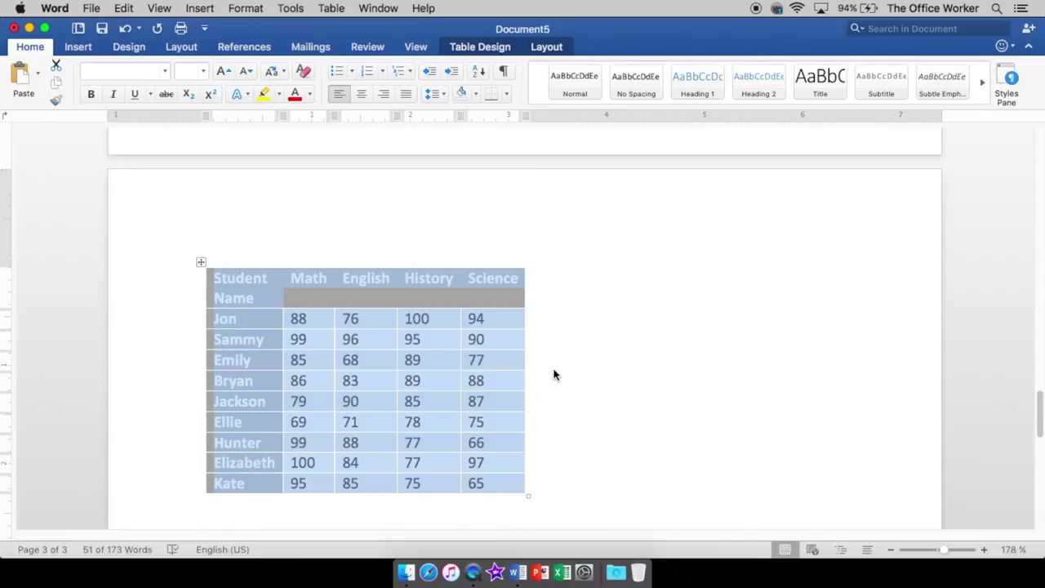